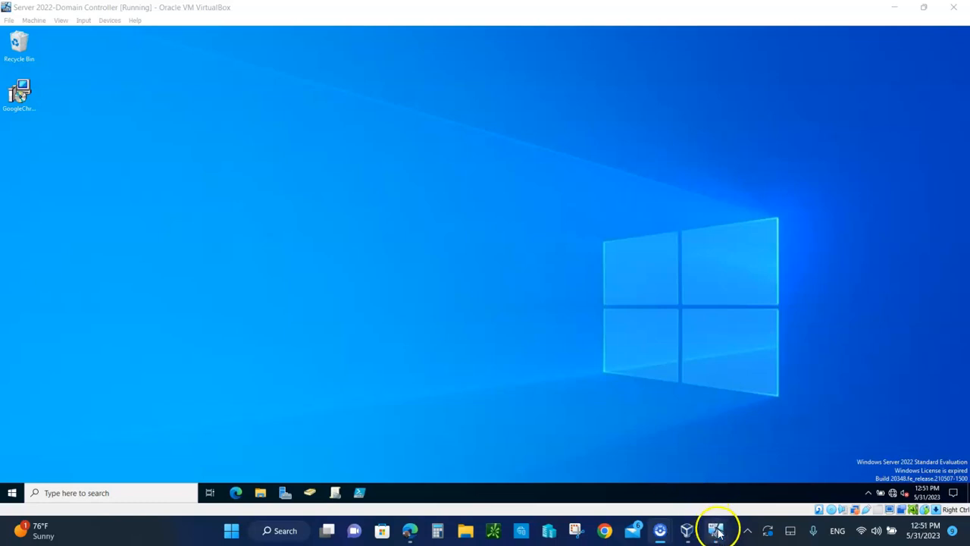
# Step: Look at the Server 2022-Client virtual machine and return to the Domain Controller virtual machine
pyautogui.moveTo(714, 528)
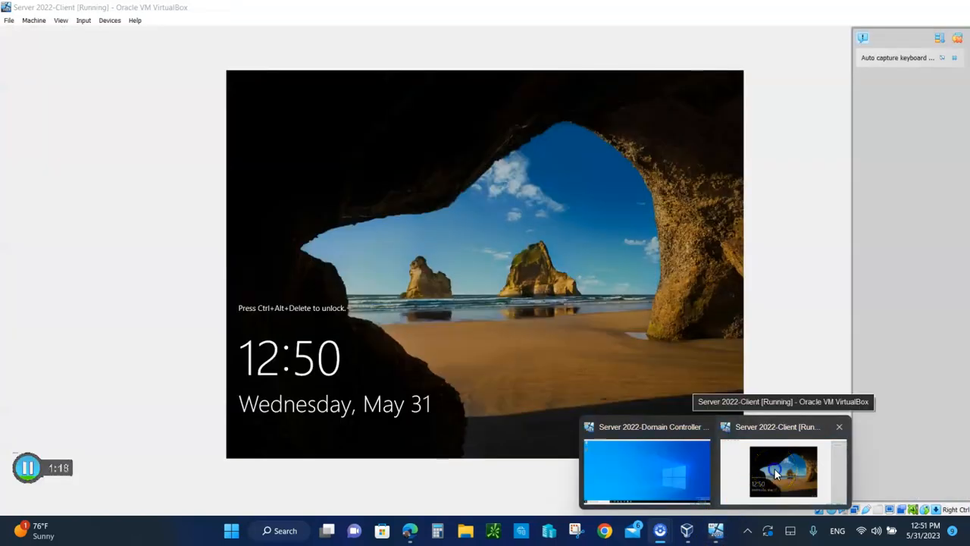
pyautogui.click(775, 469)
pyautogui.moveTo(743, 526)
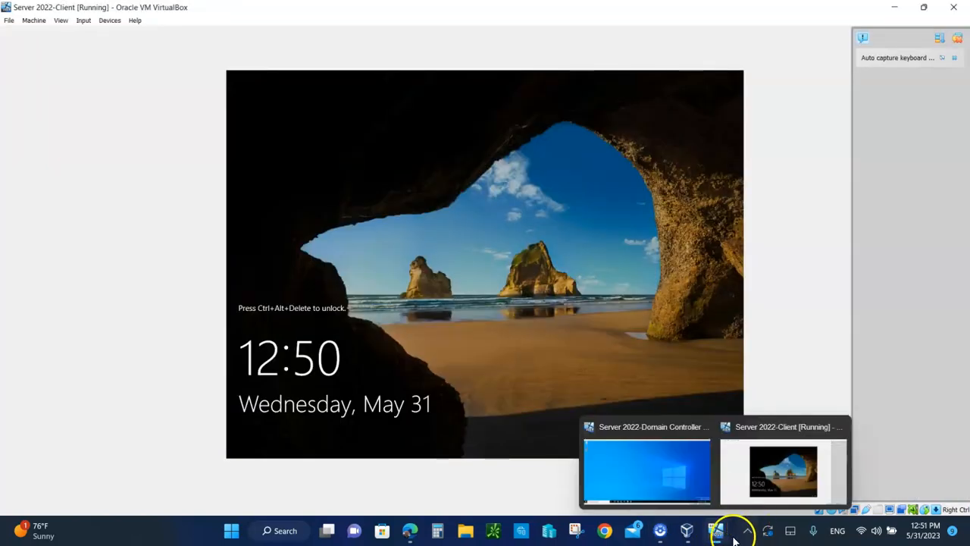
pyautogui.click(675, 479)
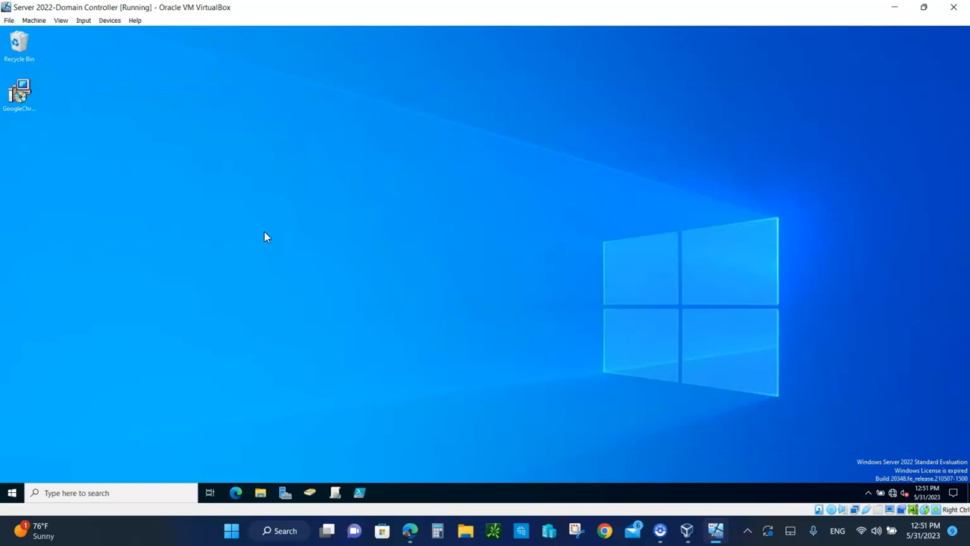
# Step: Open Server Manager on the domain controller and show all managed servers
pyautogui.click(284, 492)
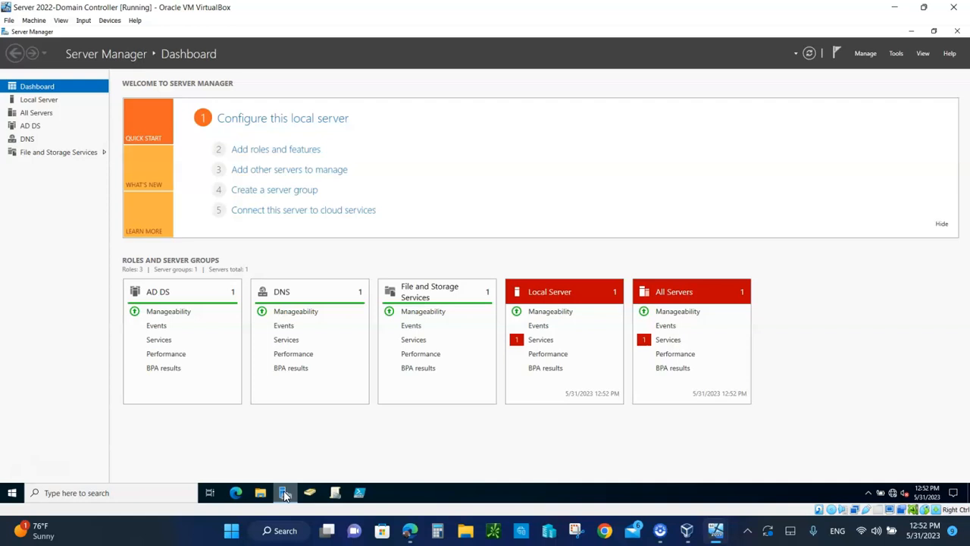
pyautogui.click(36, 113)
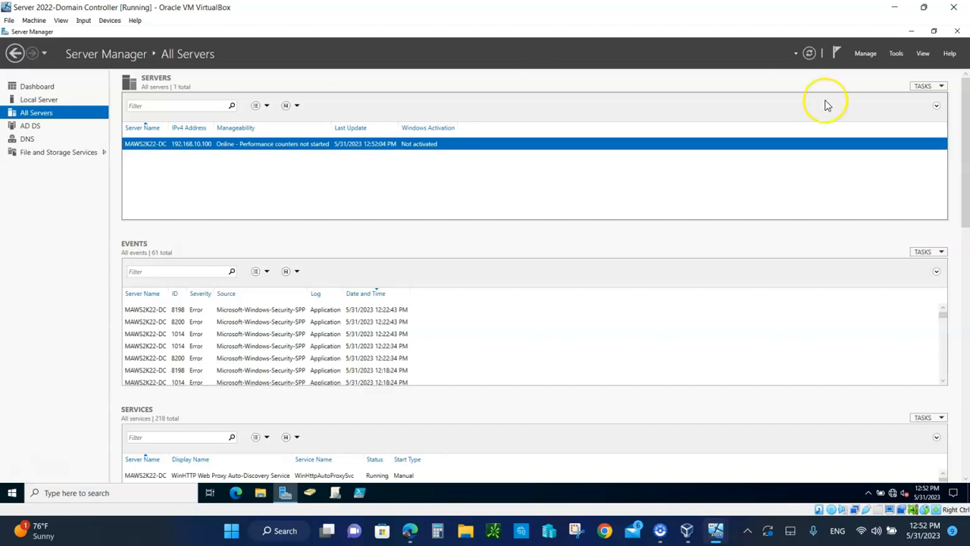
pyautogui.click(297, 107)
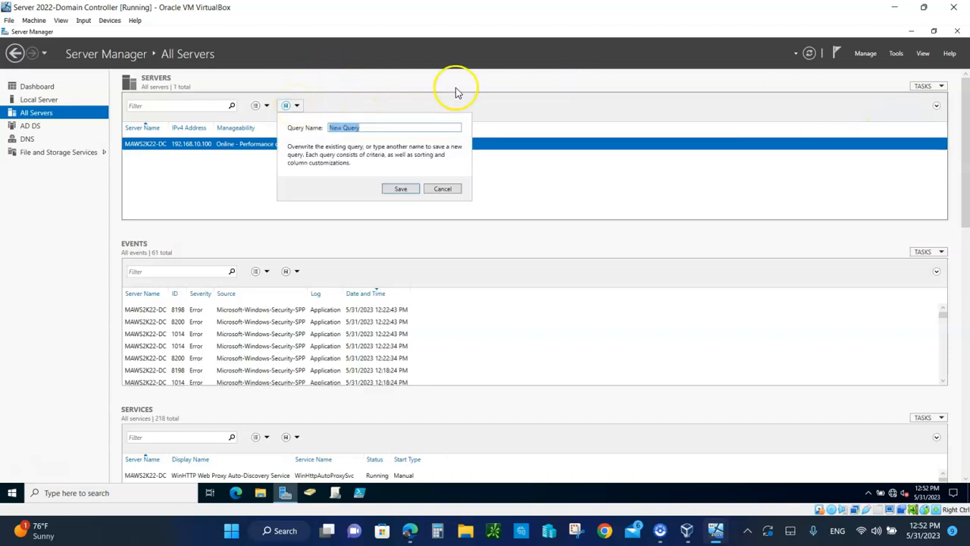
pyautogui.click(442, 189)
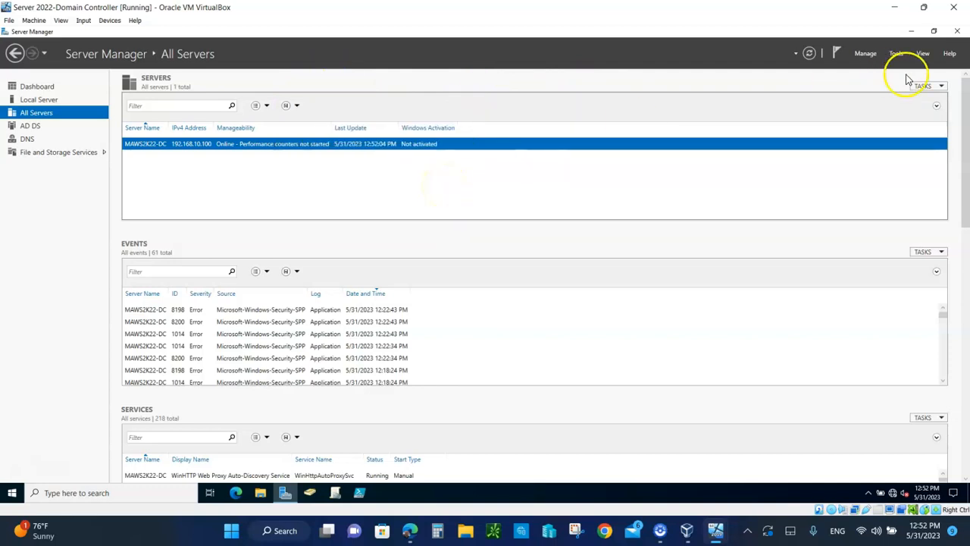
pyautogui.click(865, 54)
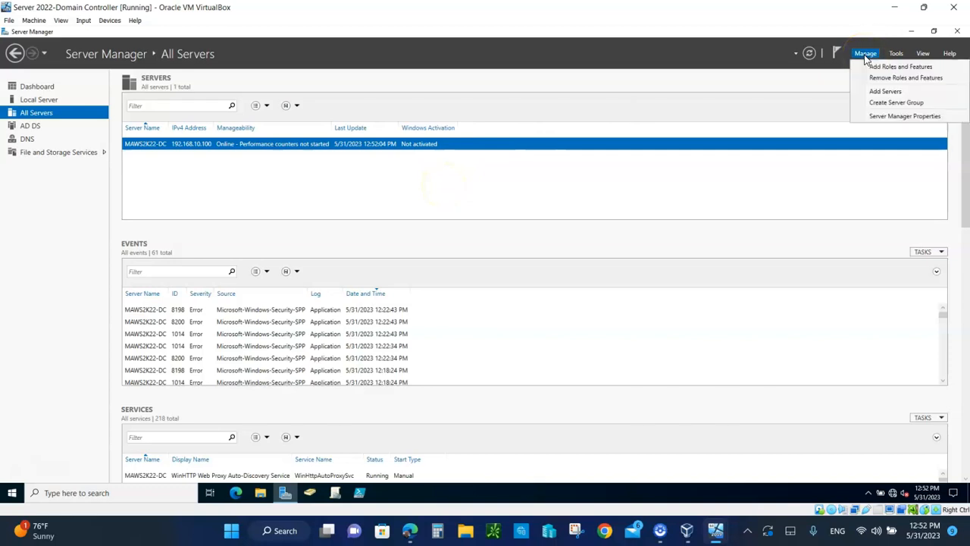
pyautogui.click(881, 68)
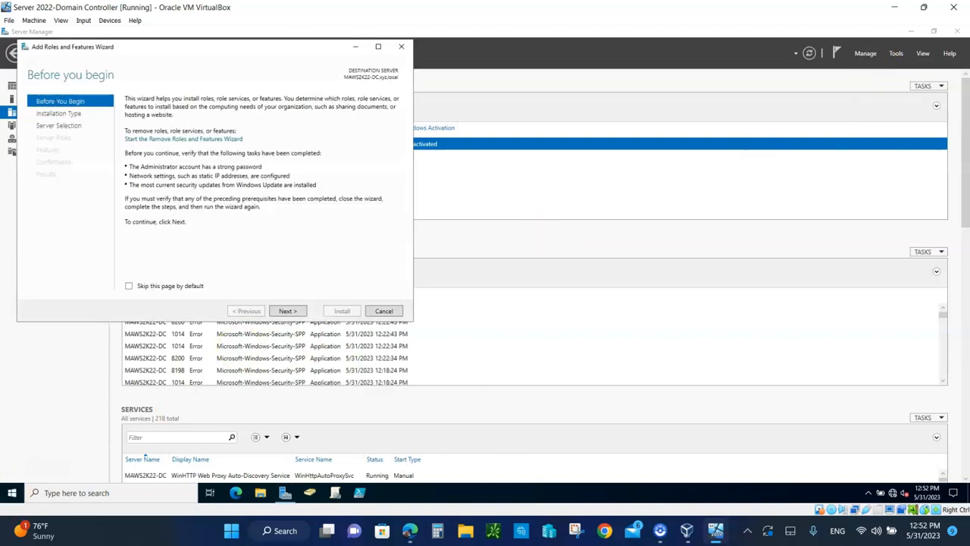
pyautogui.click(459, 162)
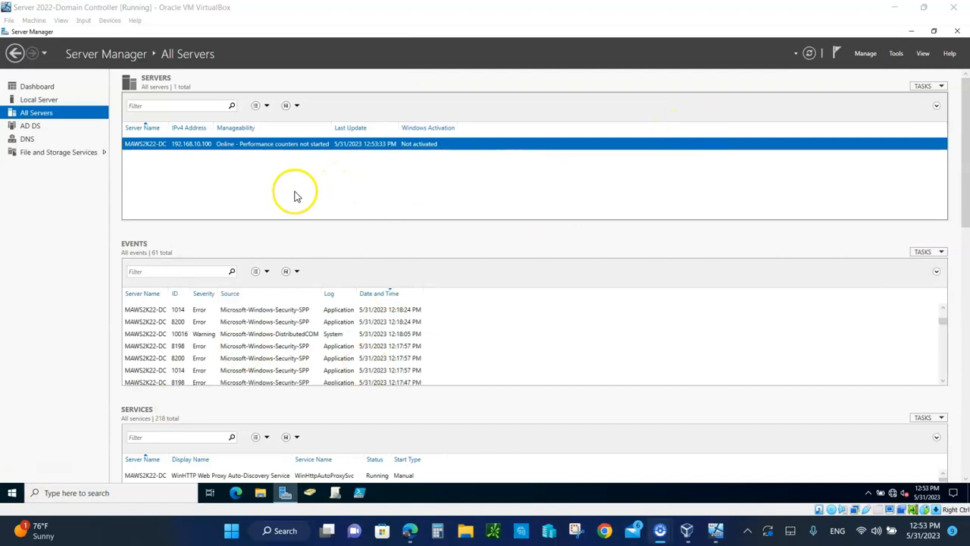
# Step: Find the computers in the xyz Active Directory domain and add MAWS2K-SRV to the managed servers
pyautogui.click(865, 55)
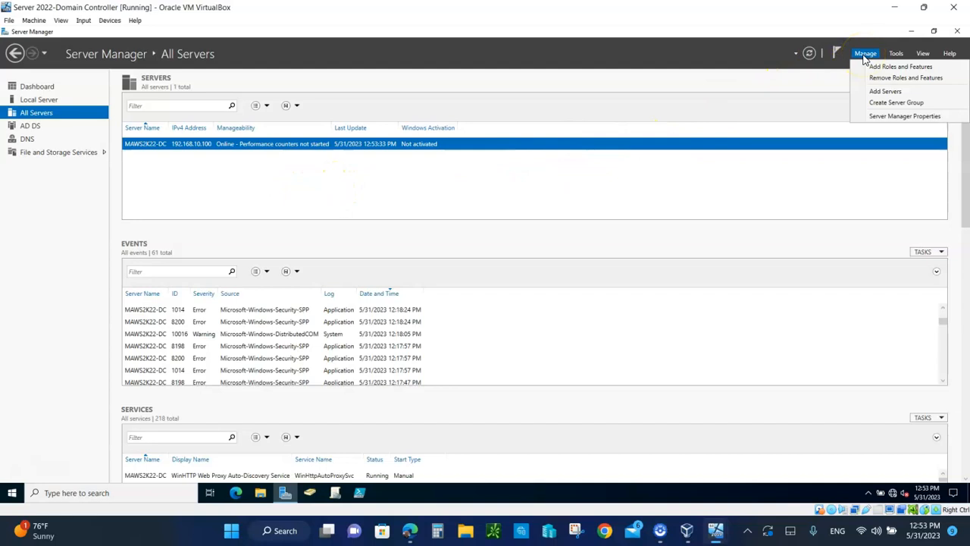
pyautogui.click(886, 93)
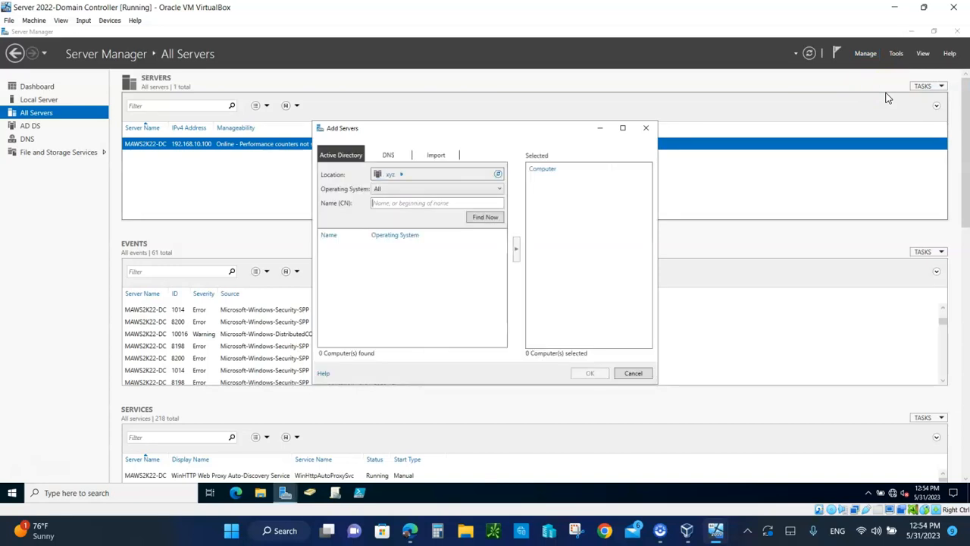
pyautogui.click(485, 217)
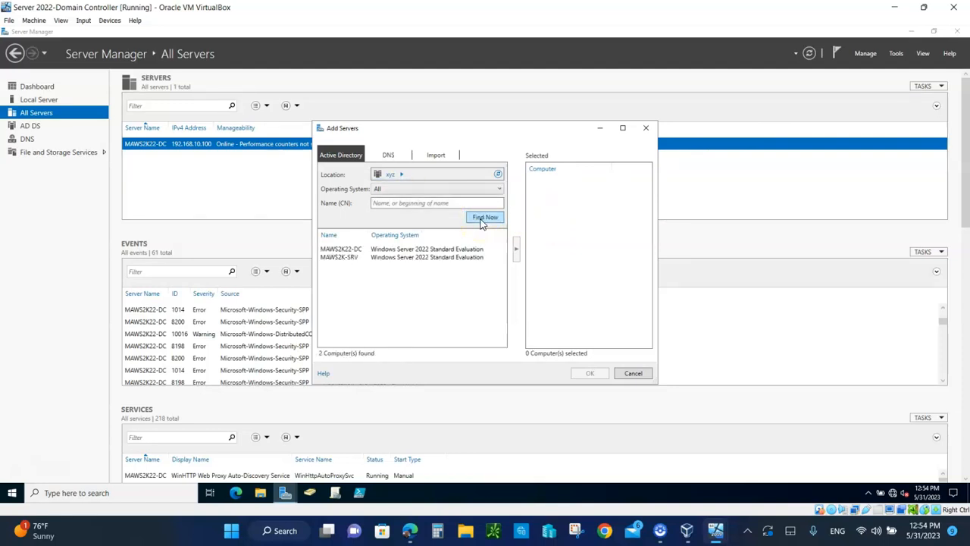
pyautogui.click(349, 258)
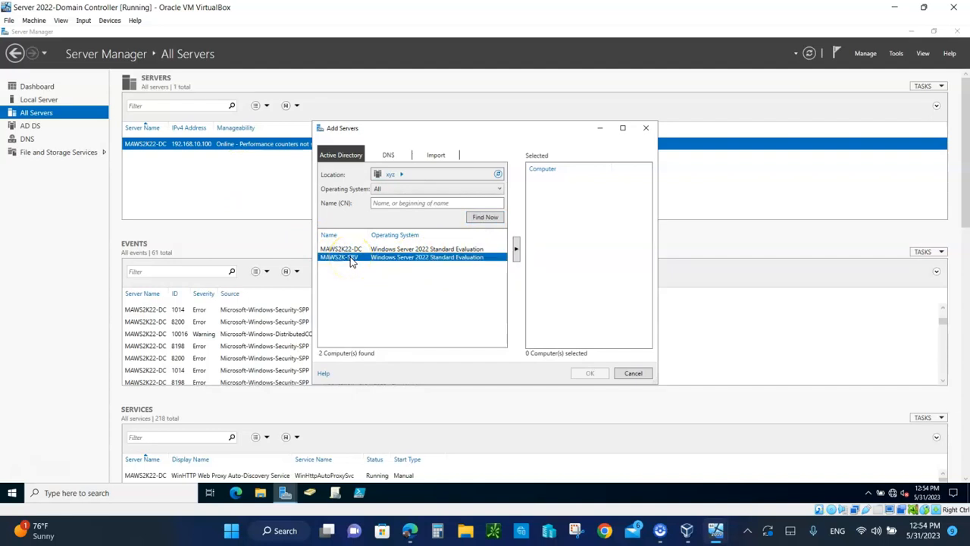
pyautogui.click(516, 250)
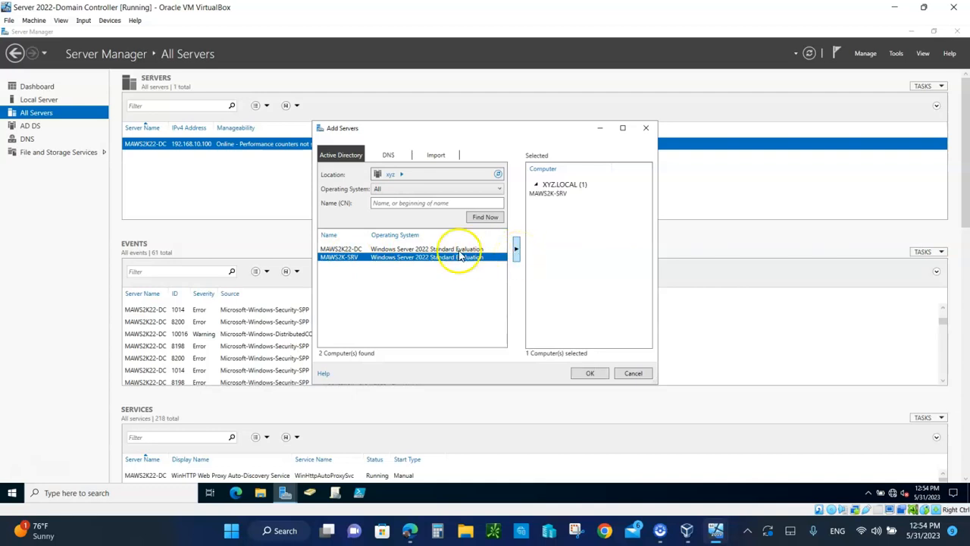
pyautogui.click(372, 251)
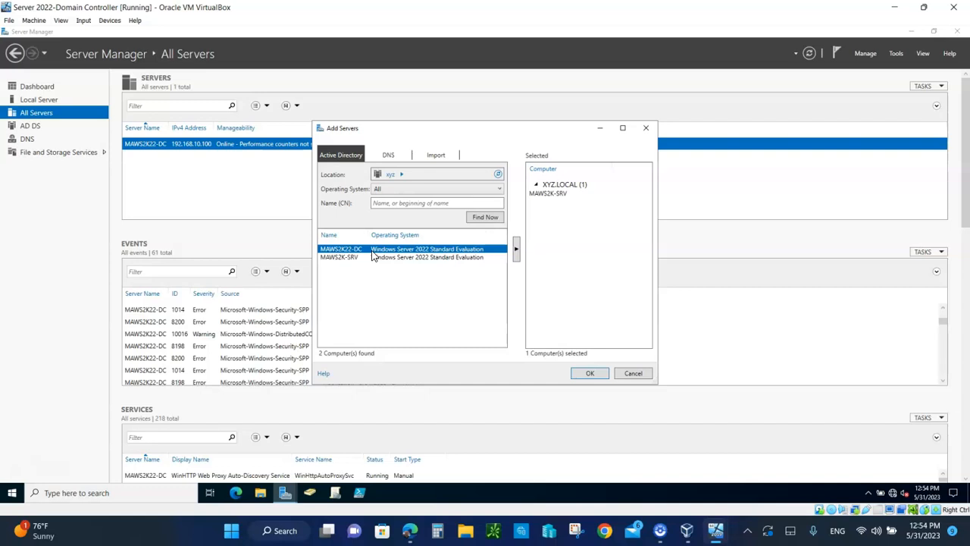
pyautogui.click(591, 374)
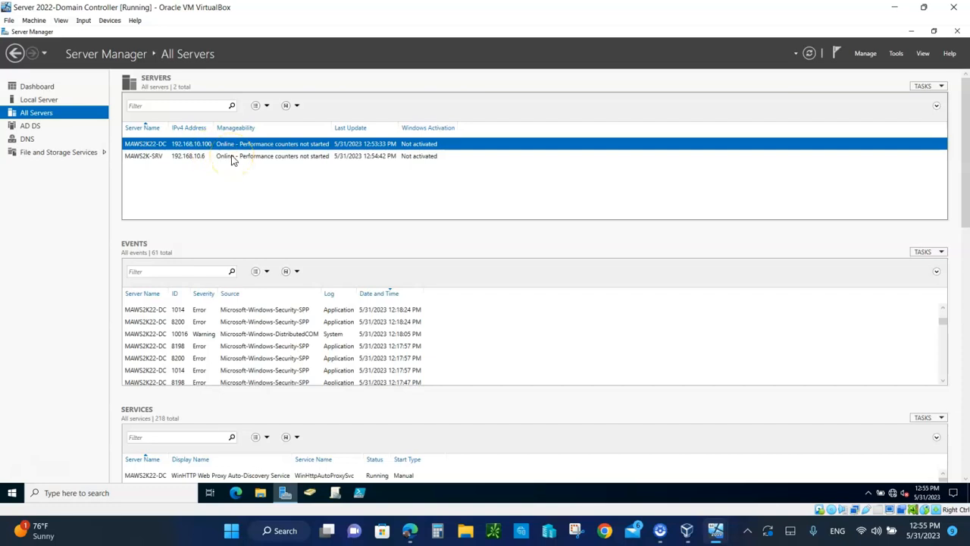
# Step: Start adding roles and features with a role-based installation, using MAWS2K-SRV.xyz.local from the server pool as the destination
pyautogui.click(212, 159)
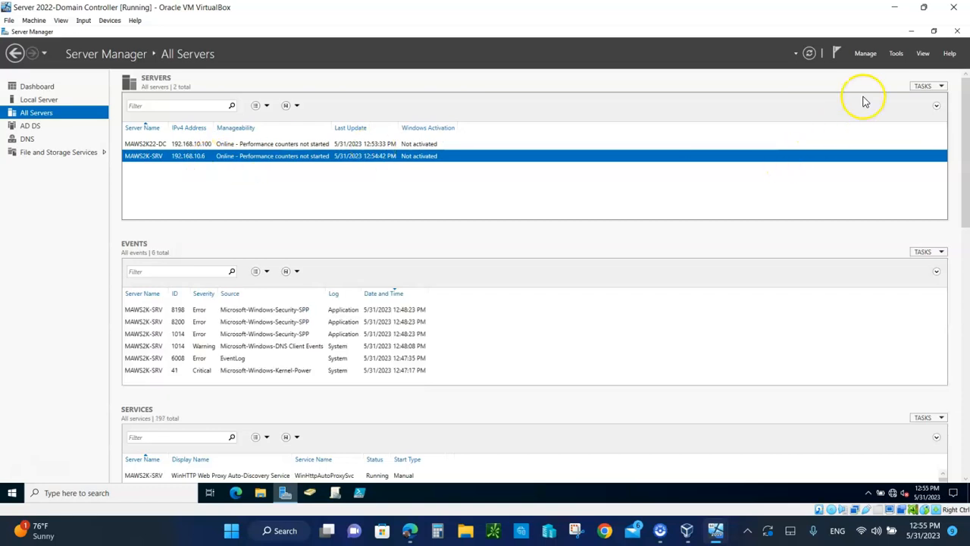
pyautogui.click(866, 55)
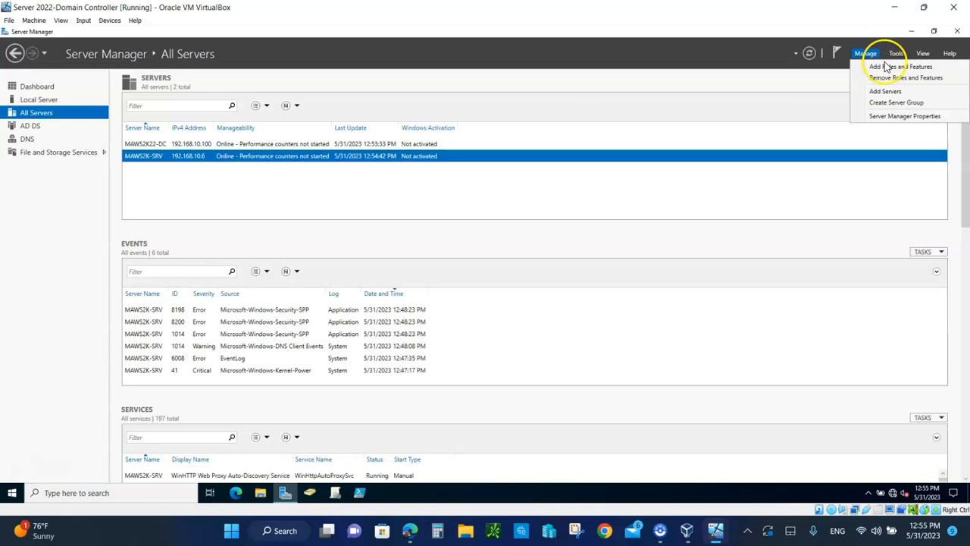
pyautogui.click(898, 67)
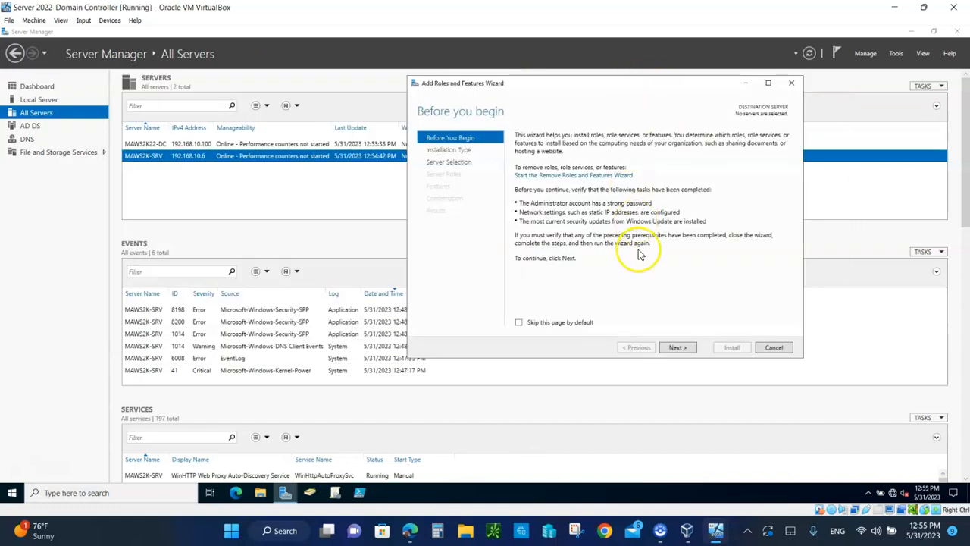
pyautogui.click(676, 347)
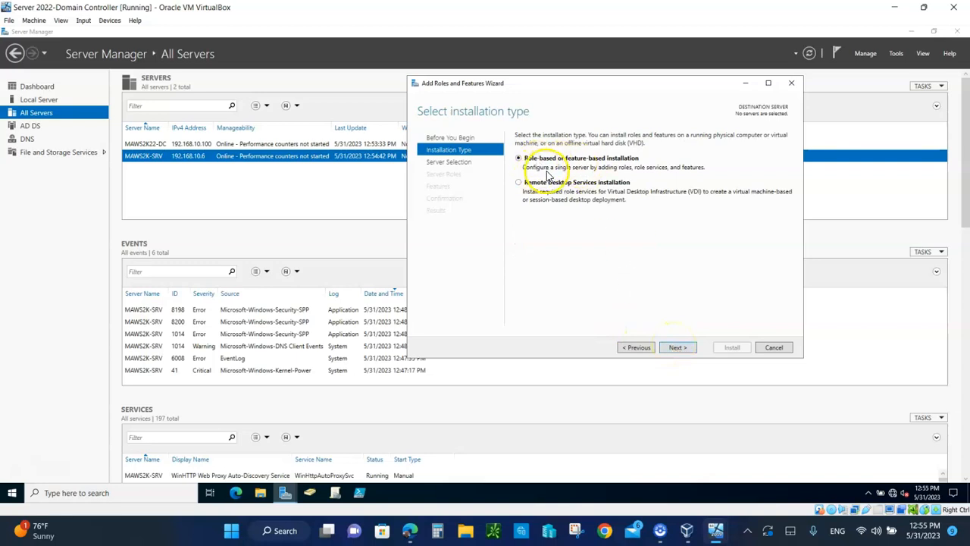
pyautogui.click(677, 350)
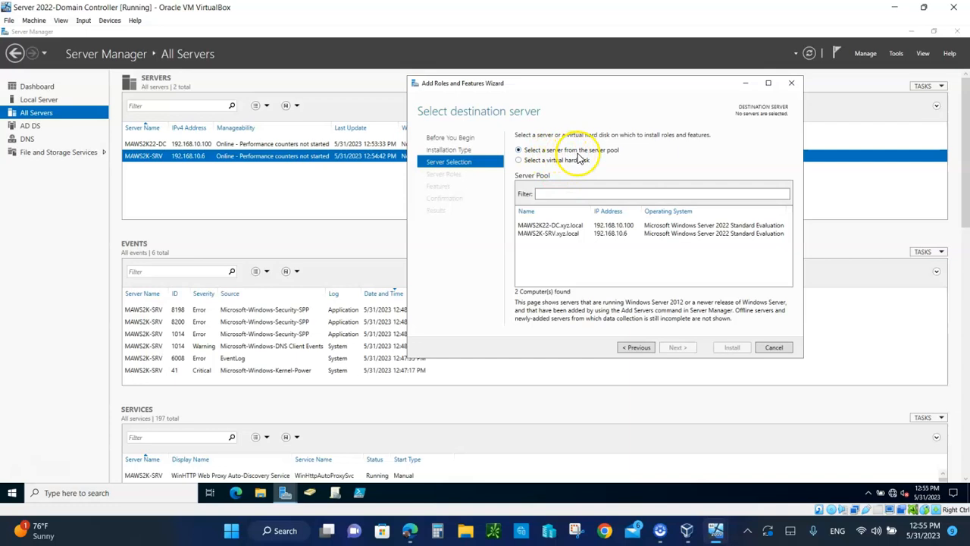
pyautogui.click(551, 235)
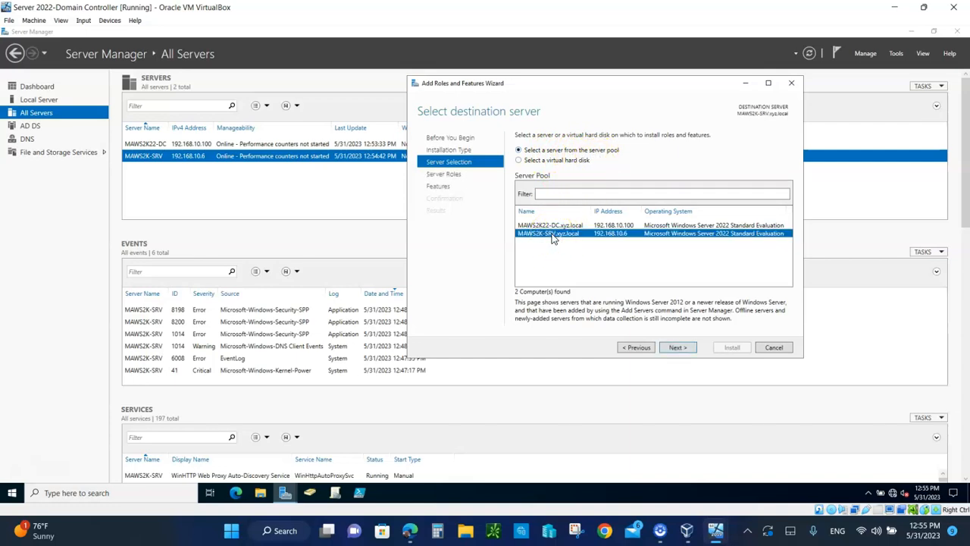
pyautogui.click(674, 348)
pyautogui.click(677, 348)
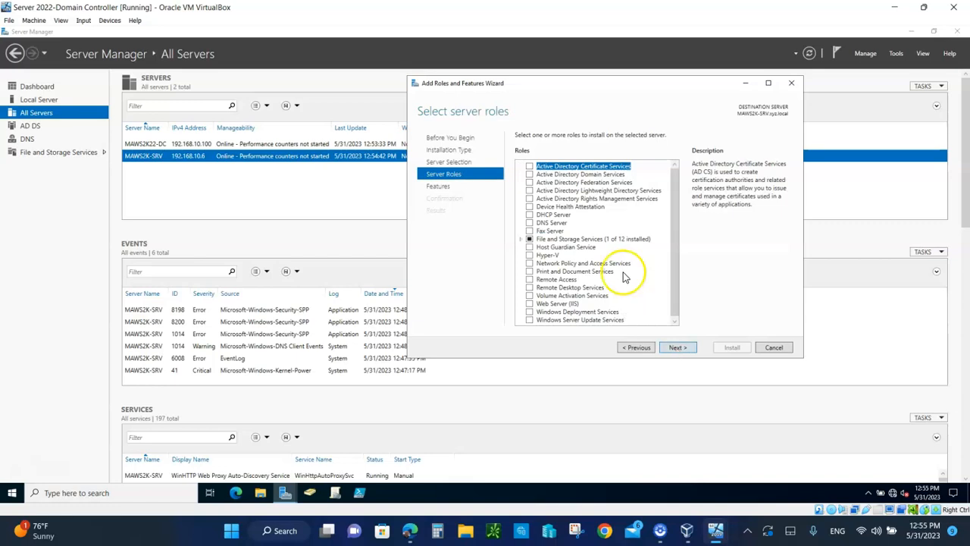
# Step: Select the DNS Server role and add its required DNS Server Tools, including the management tools
pyautogui.click(530, 223)
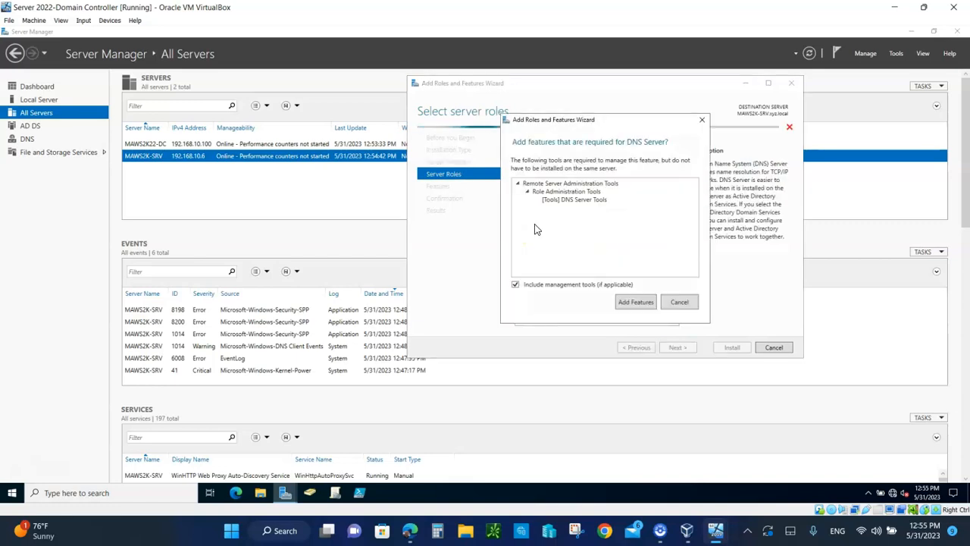
pyautogui.click(627, 303)
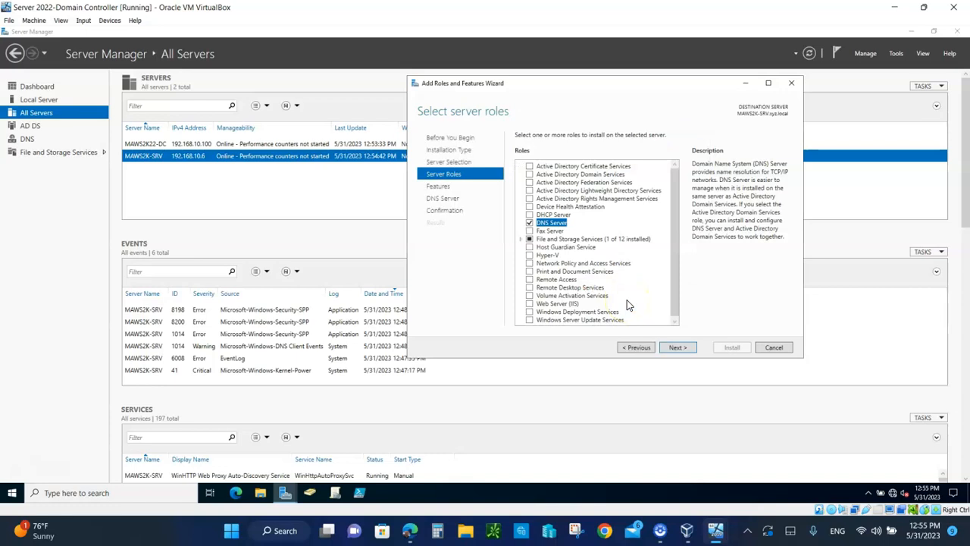
pyautogui.click(528, 221)
pyautogui.click(529, 222)
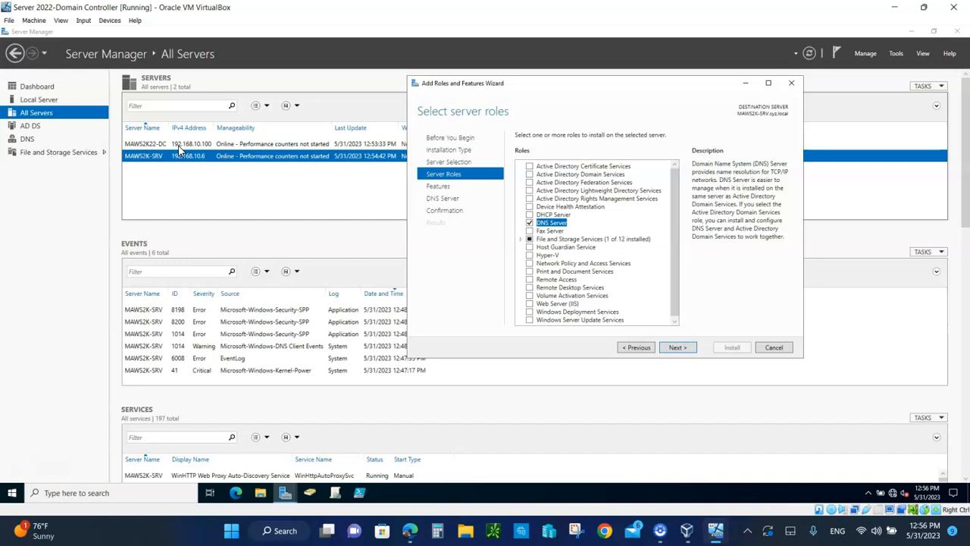
pyautogui.click(160, 162)
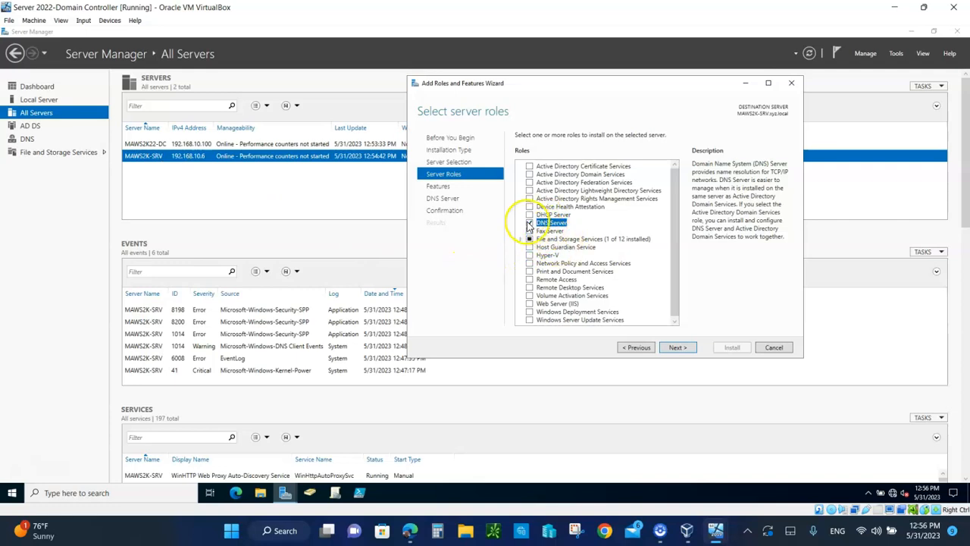
# Step: Install the DNS Server role on MAWS2K-SRV without extra features or automatic restart, and close the wizard
pyautogui.click(676, 348)
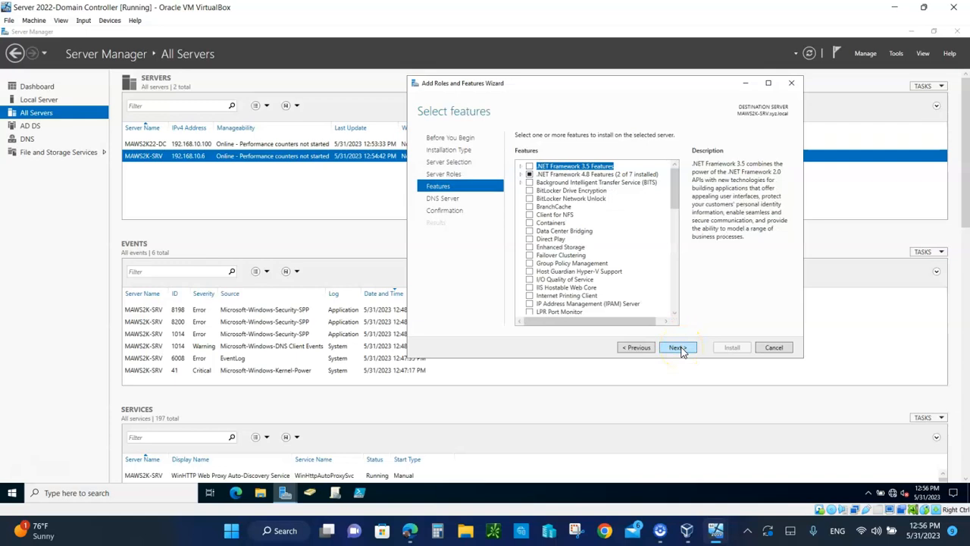
pyautogui.click(677, 347)
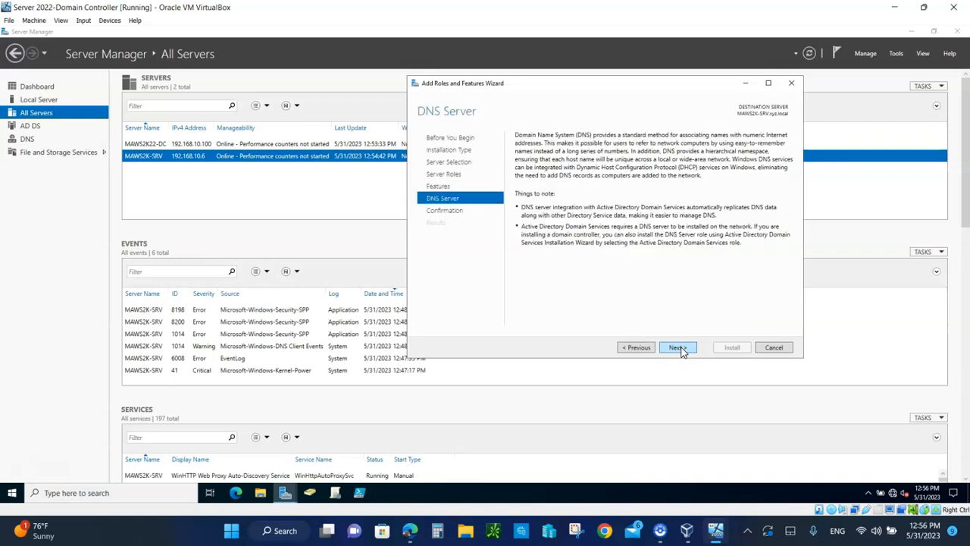
pyautogui.click(678, 347)
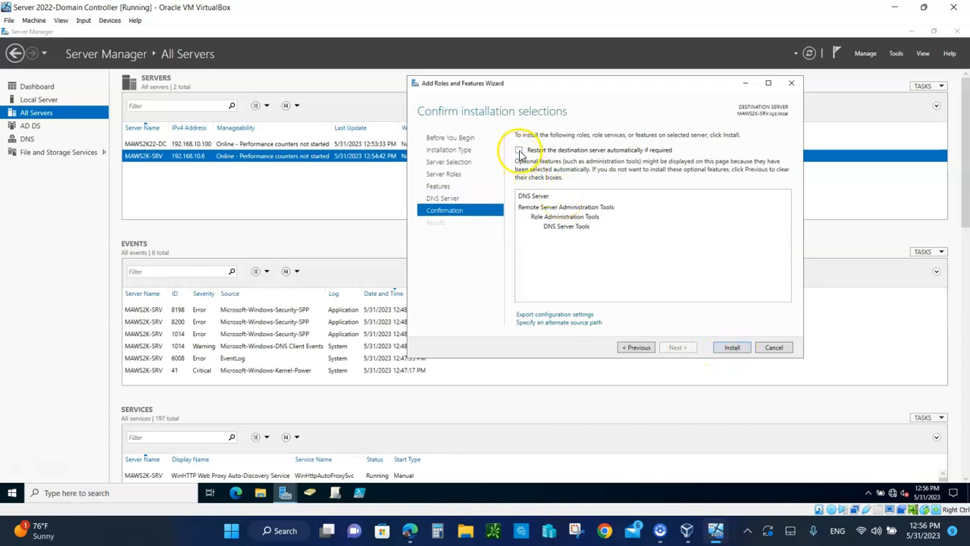
pyautogui.click(733, 348)
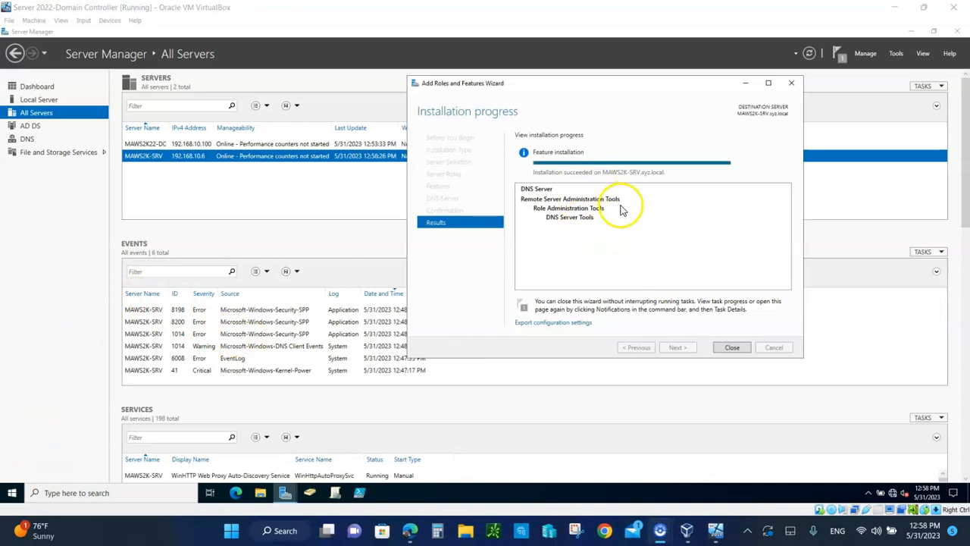
pyautogui.click(747, 351)
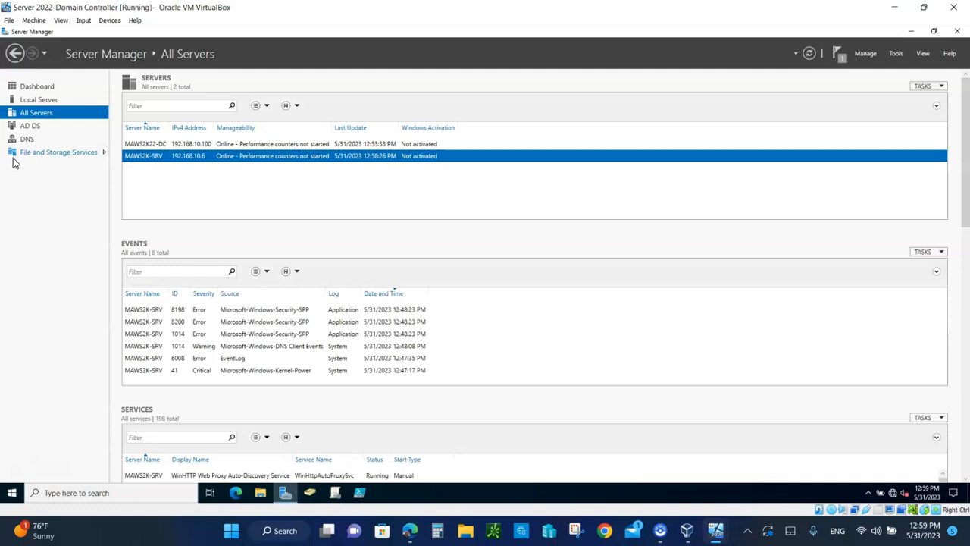
# Step: Review the entries of MAWS2K22-DC and MAWS2K-SRV one after the other in the server list
pyautogui.click(208, 144)
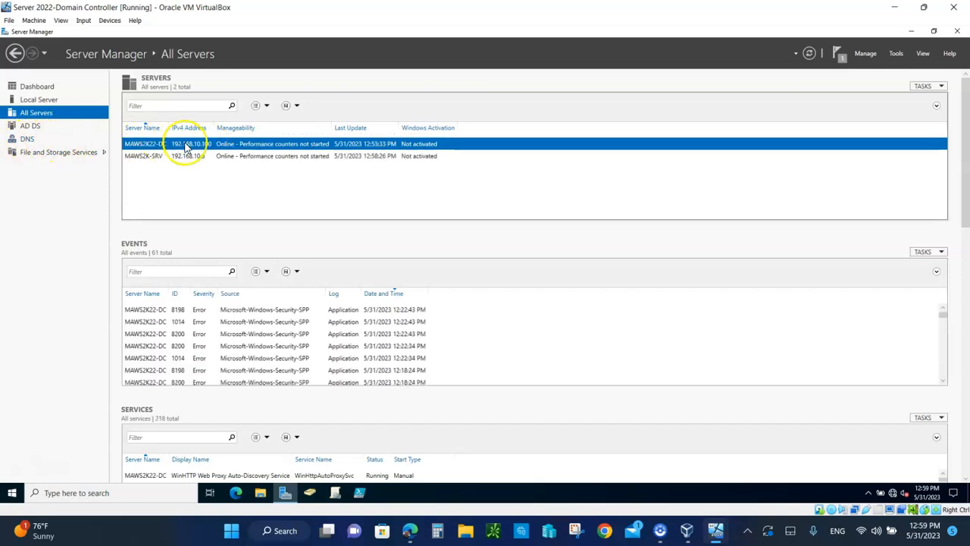
pyautogui.click(219, 159)
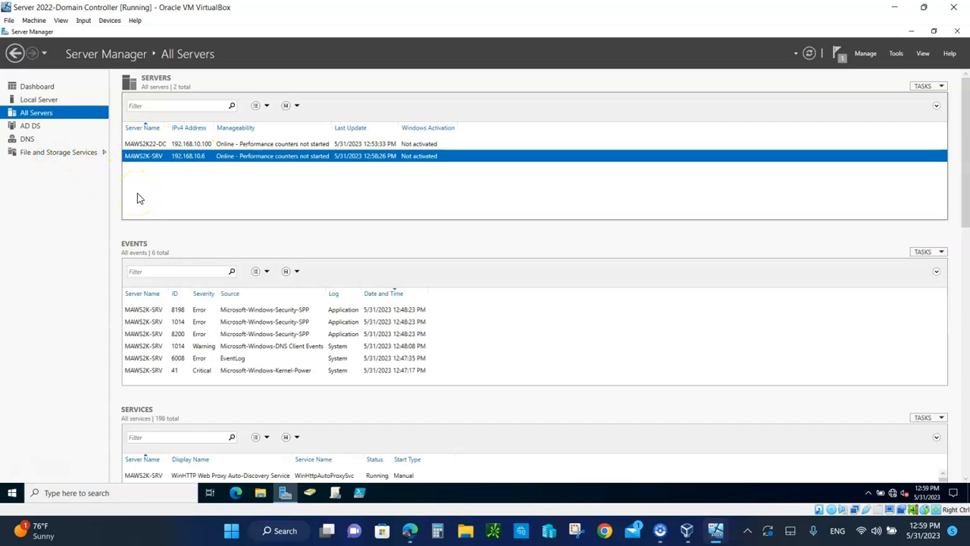
# Step: Start creating a server group and add MAWS2K22-DC and MAWS2K-SRV to it from the server pool
pyautogui.click(866, 55)
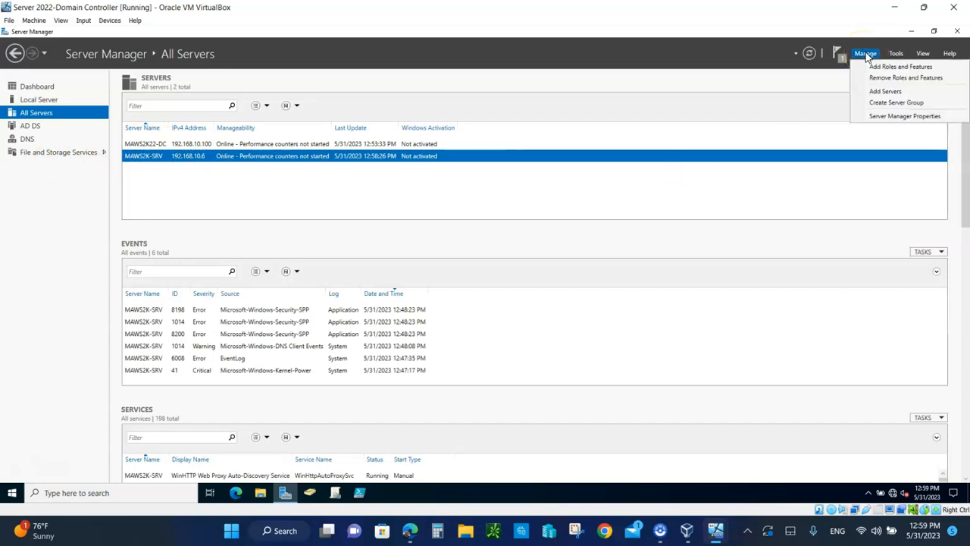
pyautogui.click(892, 104)
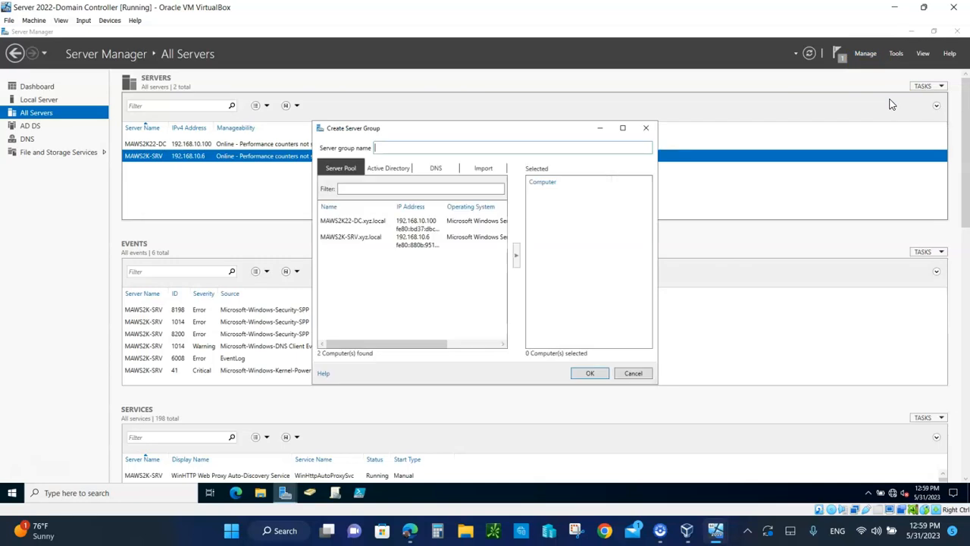
pyautogui.click(364, 222)
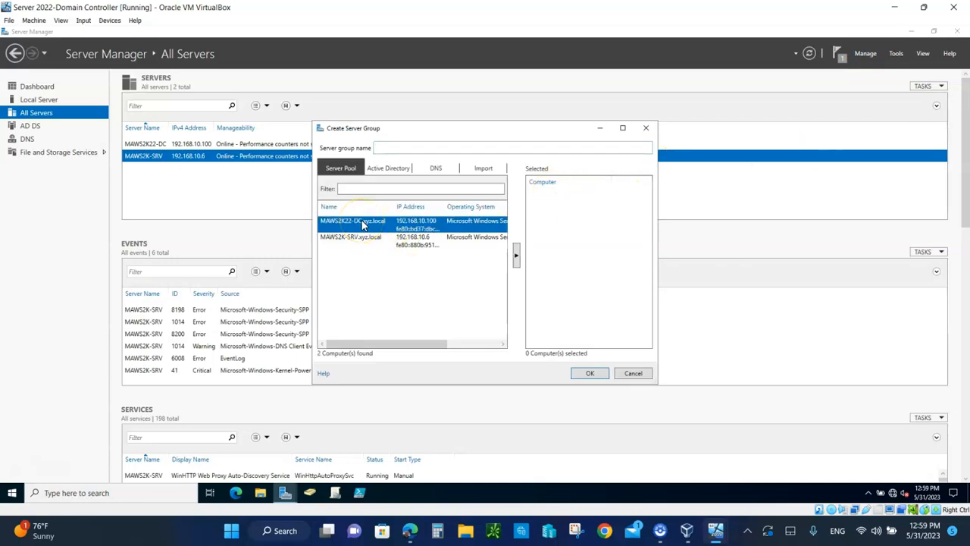
pyautogui.click(516, 256)
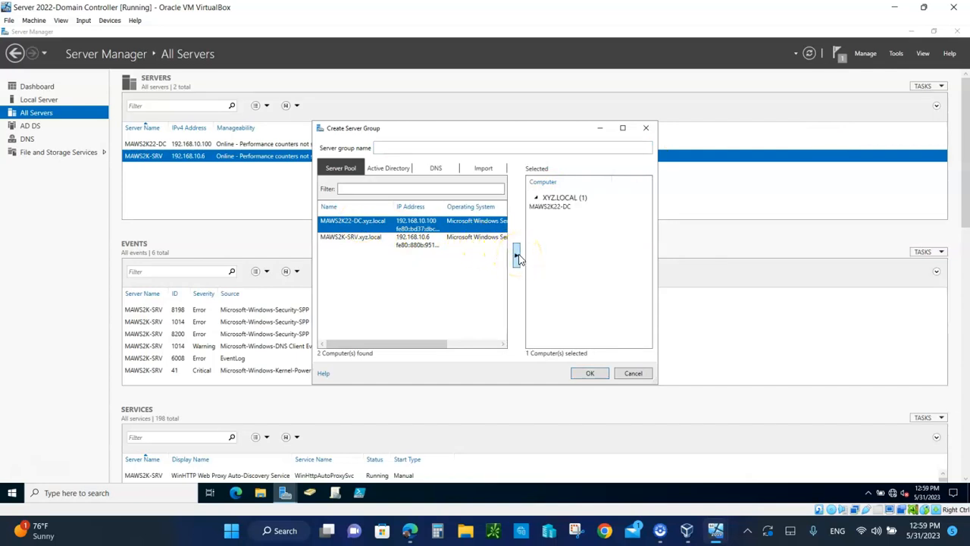
pyautogui.click(352, 239)
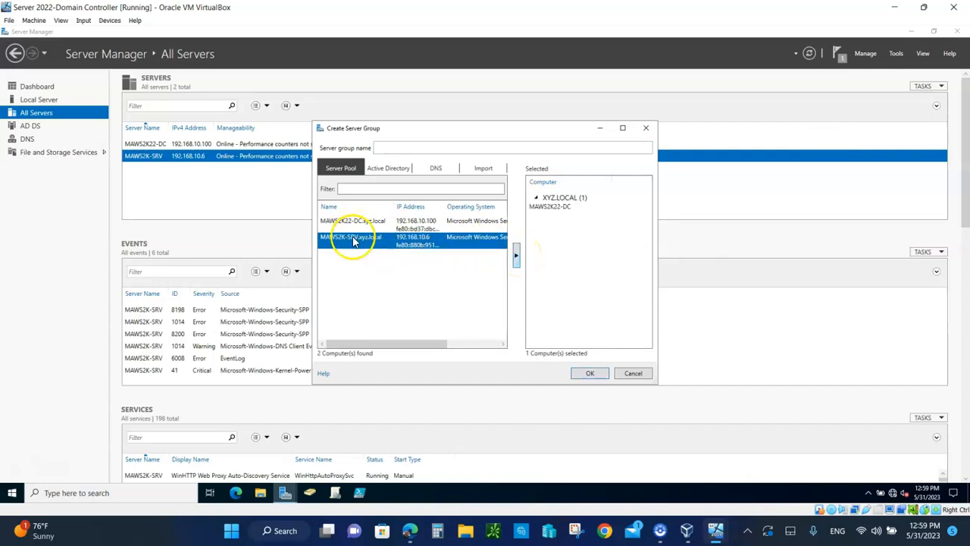
pyautogui.click(517, 256)
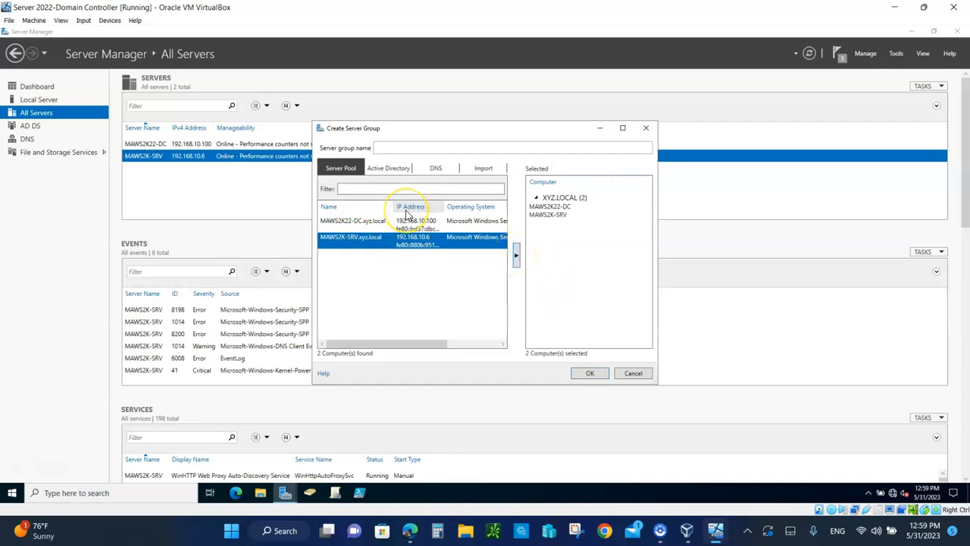
# Step: Create the server group under the name DNS_Servers, and open the group to review its MAWS2K-SRV entry
pyautogui.click(587, 373)
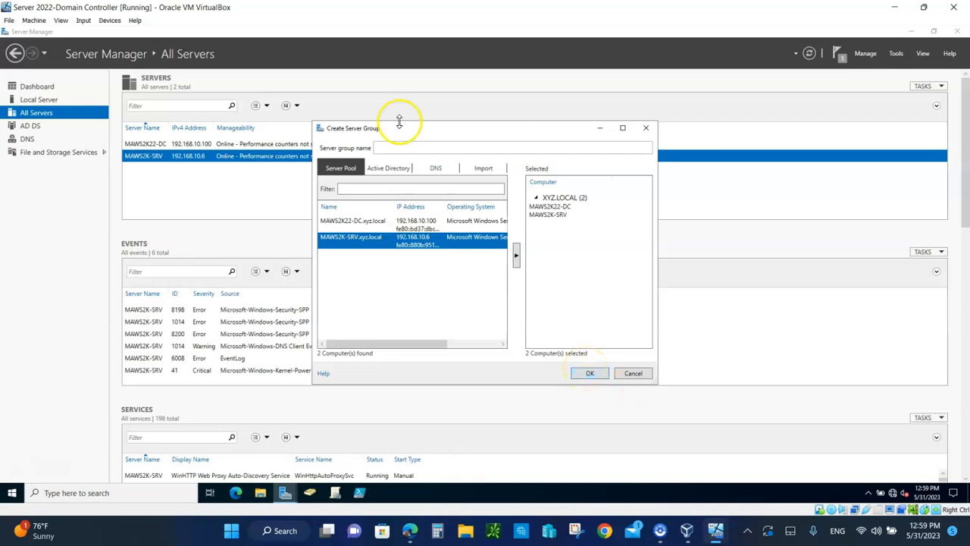
pyautogui.click(388, 148)
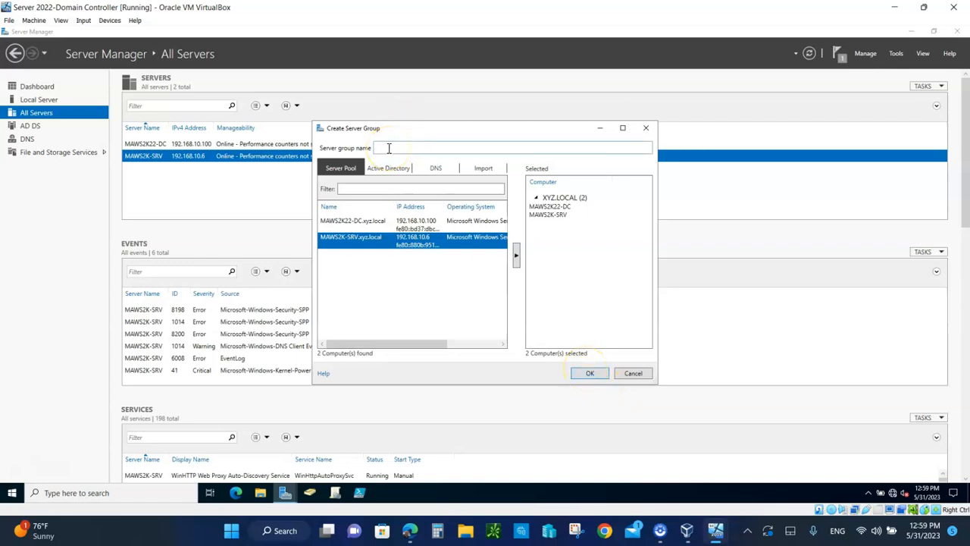
pyautogui.write('DNS_Servers')
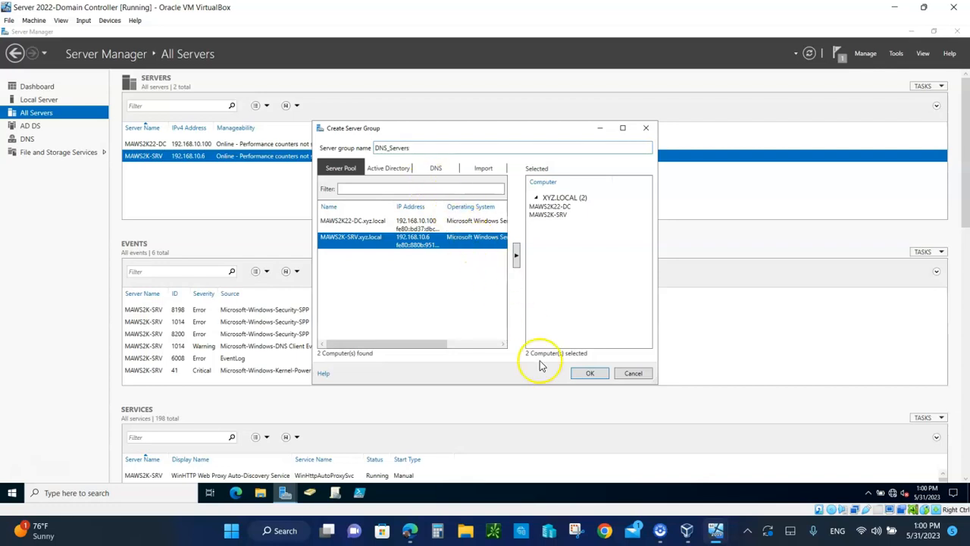
pyautogui.click(588, 374)
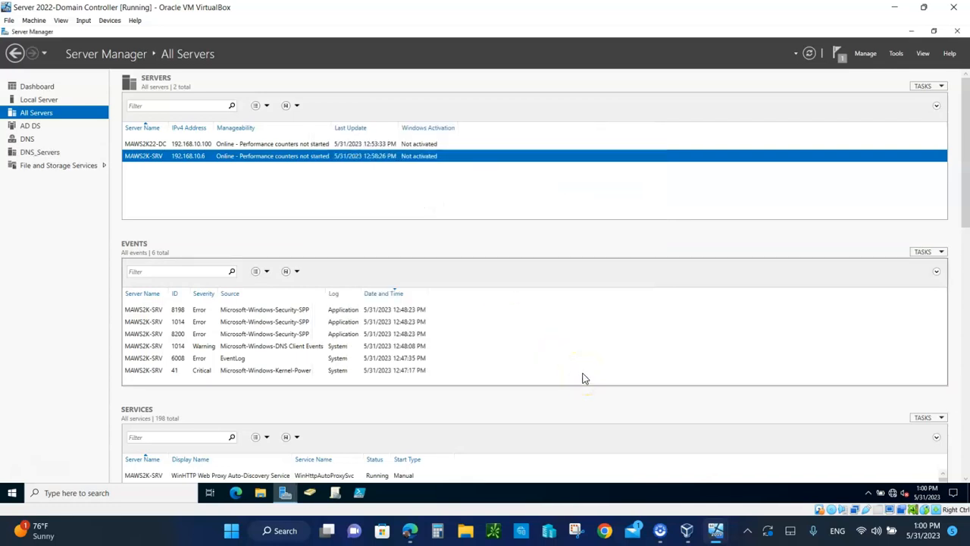
pyautogui.click(38, 153)
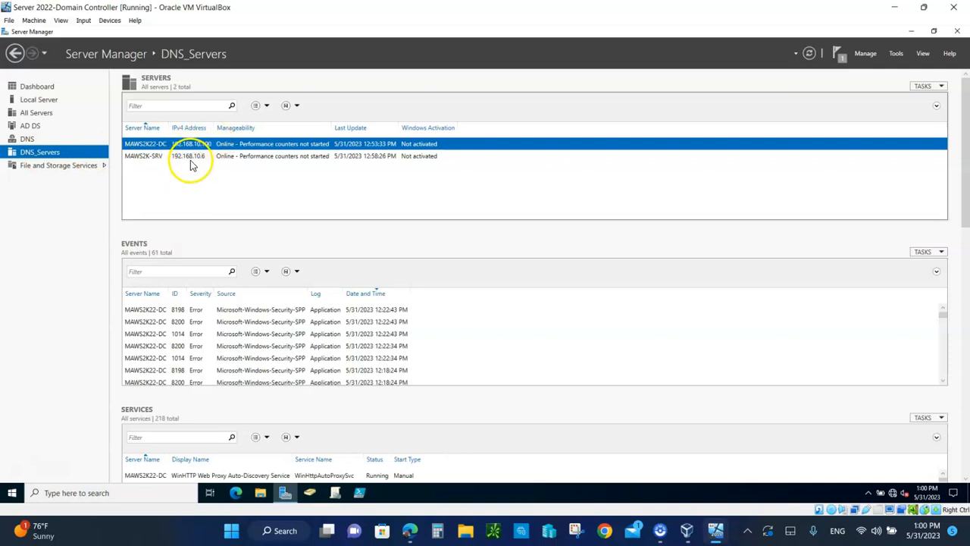
pyautogui.click(251, 156)
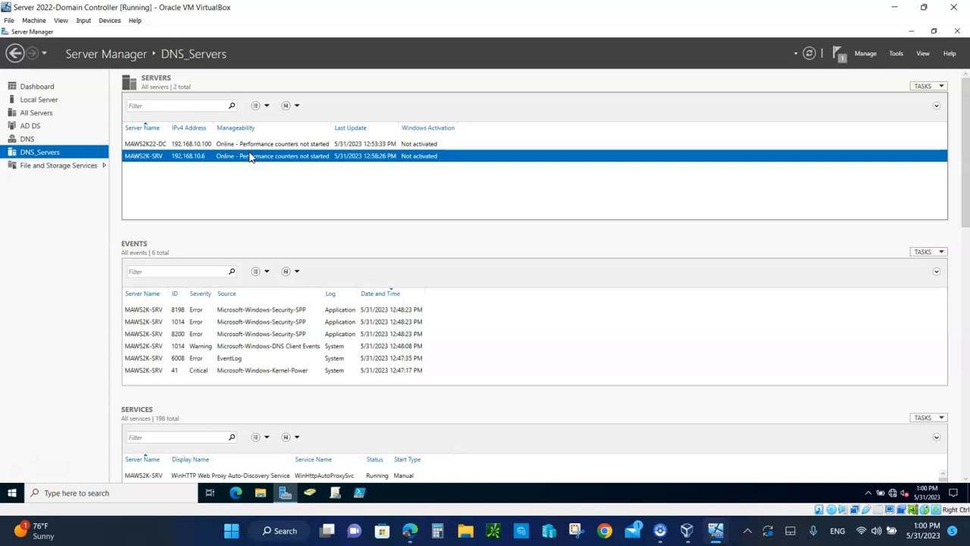
# Step: Open DNS Manager to check which DNS servers it lists and which actions MAWS2K22-DC offers, and return to Server Manager
pyautogui.click(896, 54)
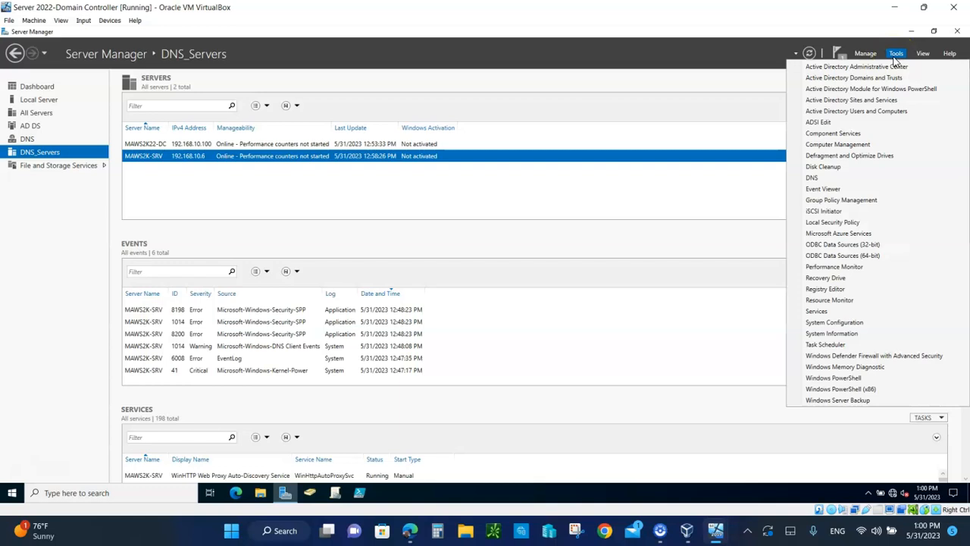
pyautogui.click(813, 178)
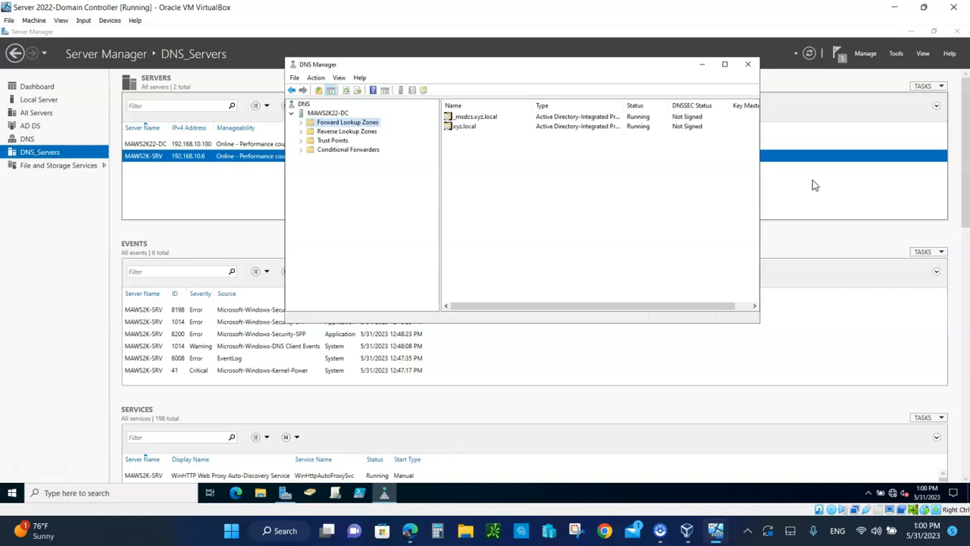
pyautogui.click(301, 106)
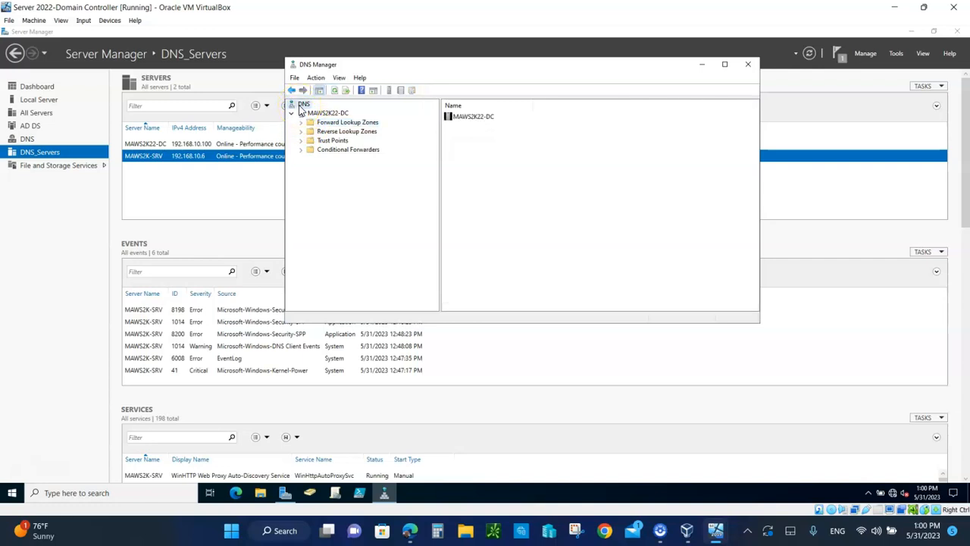
pyautogui.click(292, 112)
pyautogui.click(302, 113)
pyautogui.rightClick(307, 113)
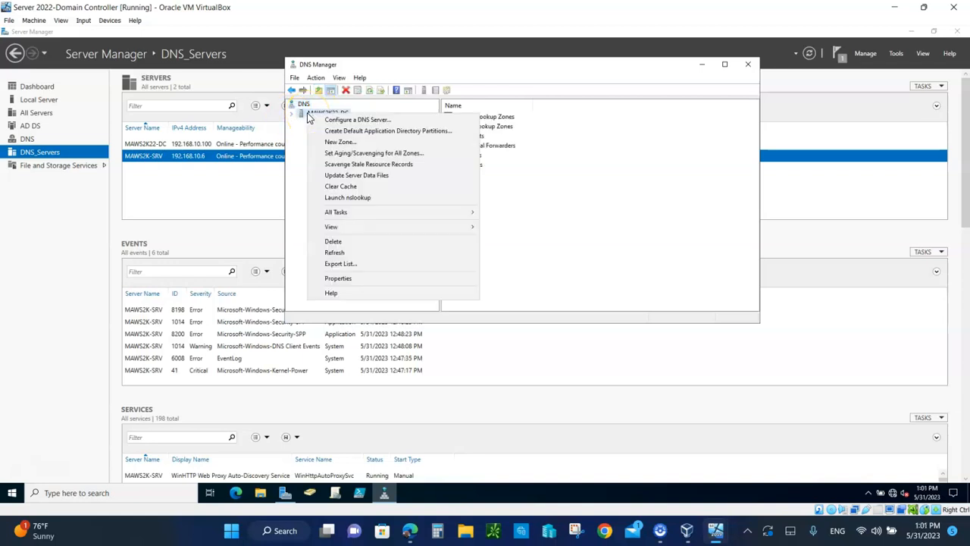
pyautogui.click(188, 191)
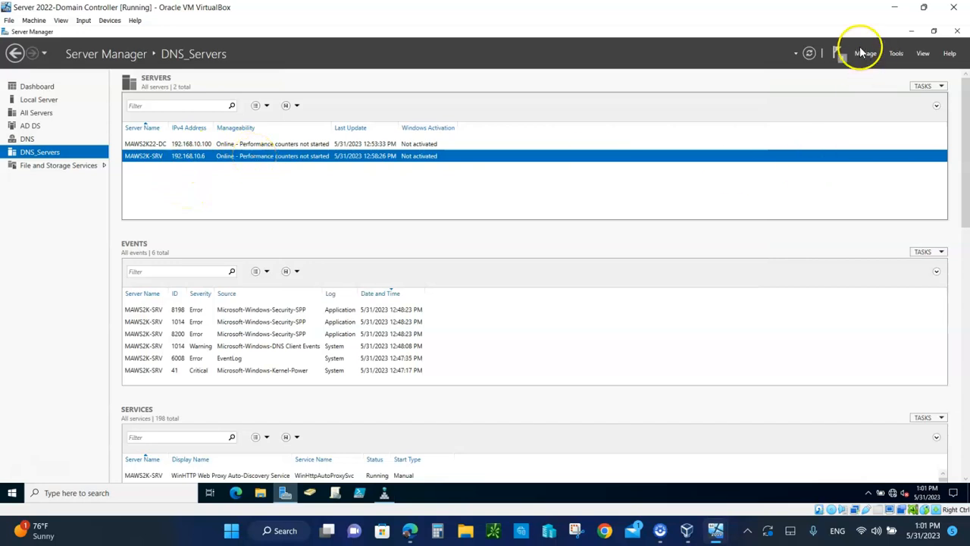
# Step: Open DNS Manager for MAWS2K-SRV directly from its entry in the list of all servers
pyautogui.click(896, 55)
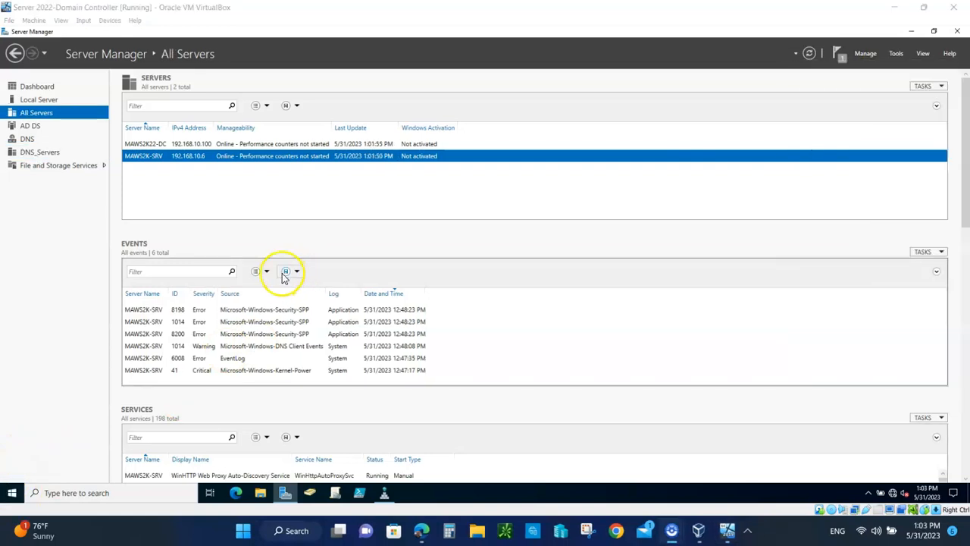
pyautogui.click(897, 54)
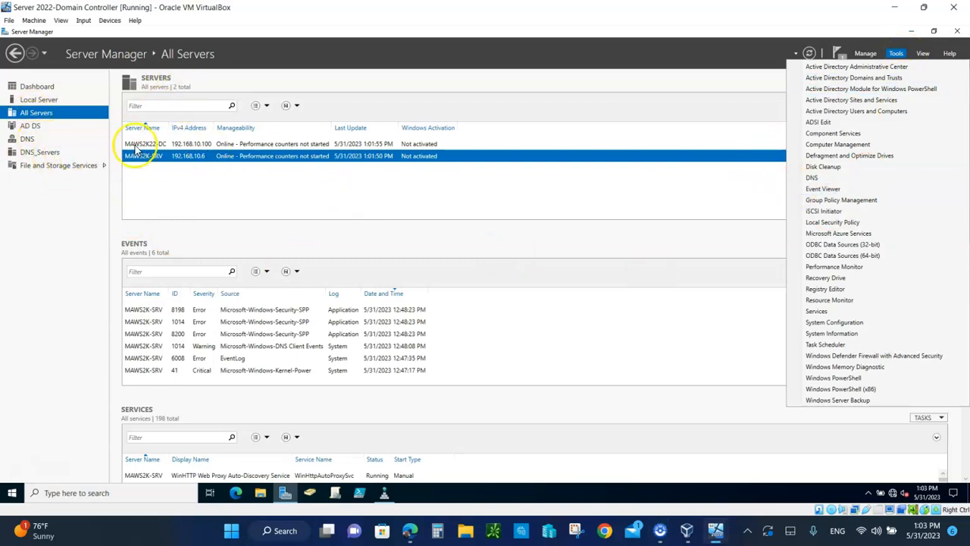
pyautogui.click(346, 158)
pyautogui.rightClick(345, 158)
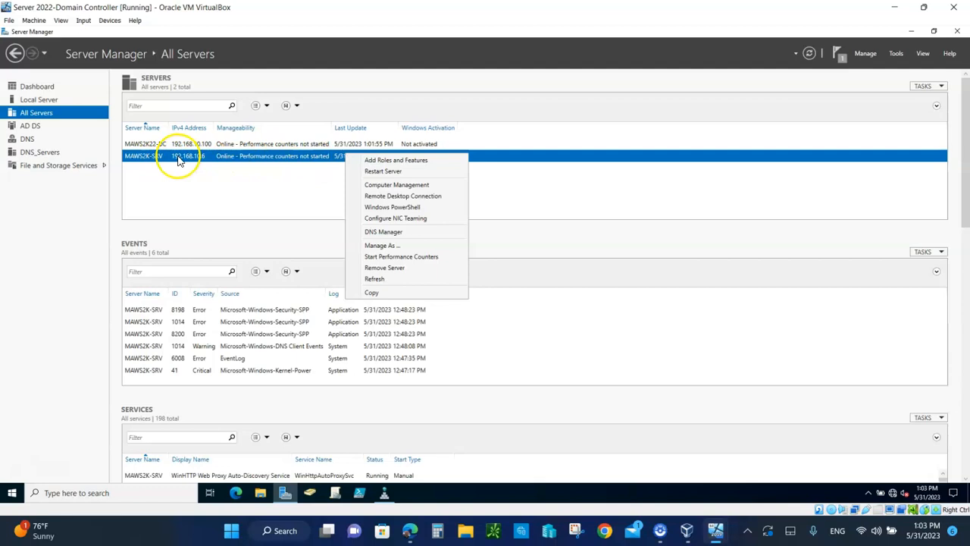
pyautogui.click(384, 232)
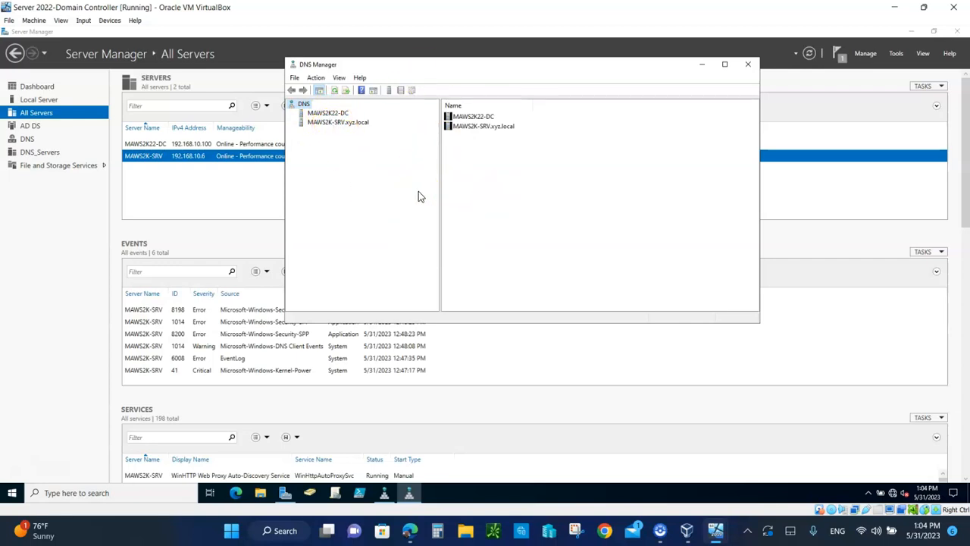
# Step: Examine the forward and reverse lookup zones of MAWS2K-SRV.xyz.local in DNS Manager
pyautogui.click(334, 122)
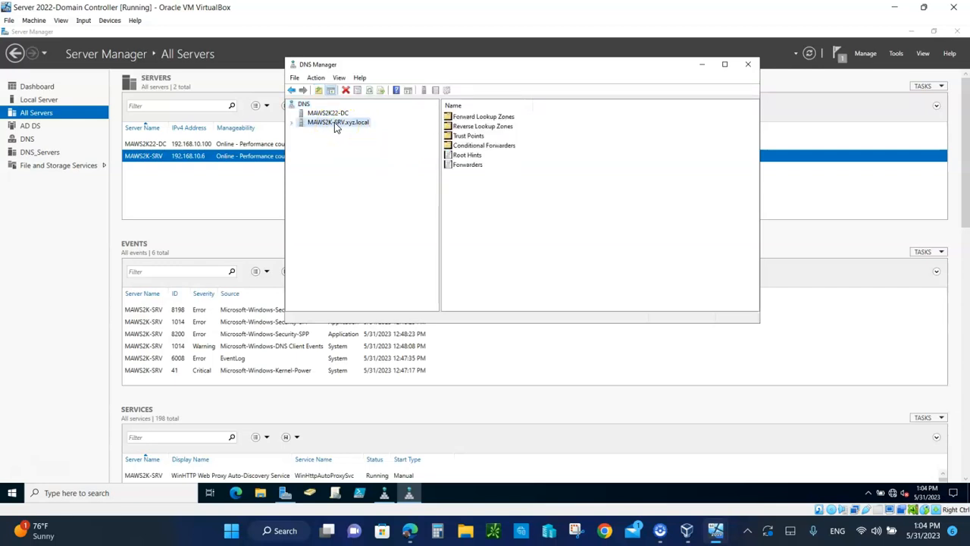
pyautogui.click(470, 117)
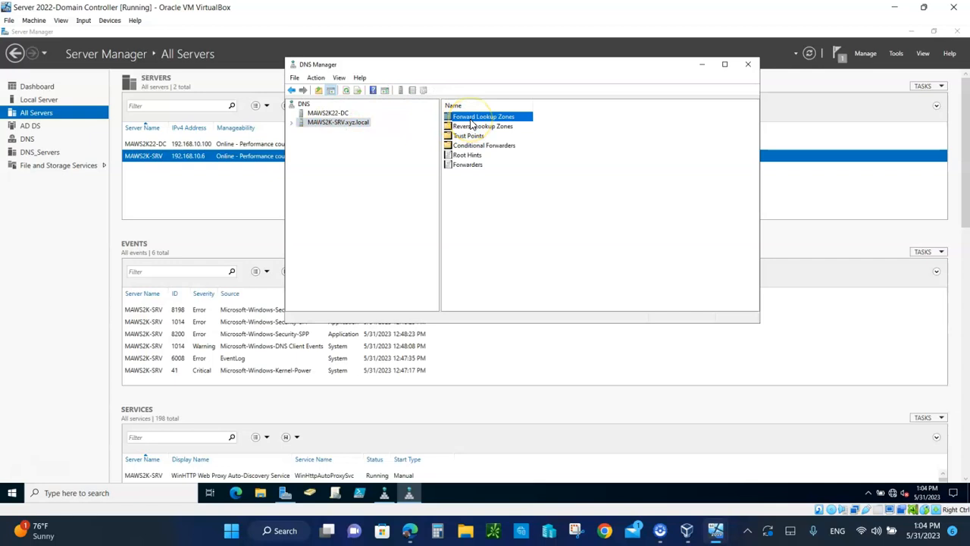
pyautogui.doubleClick(470, 120)
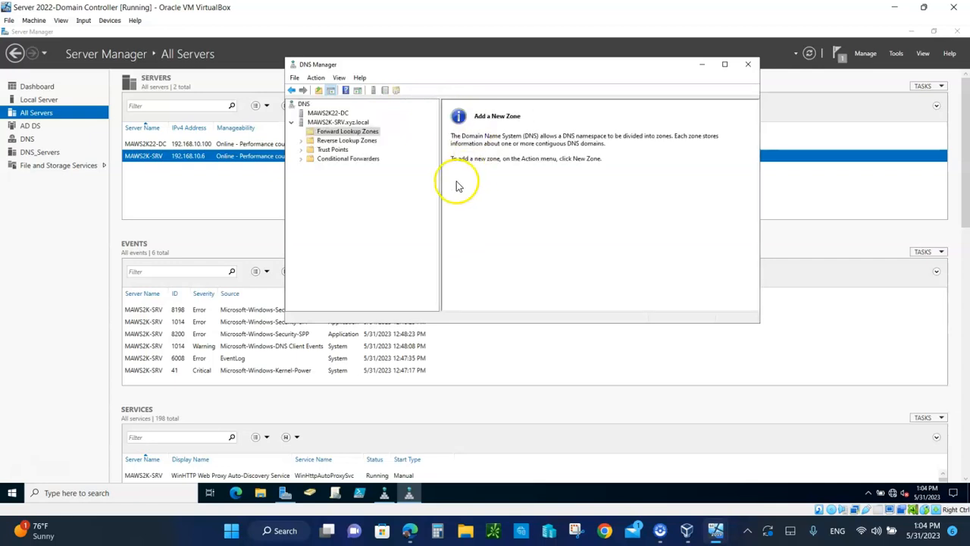
pyautogui.click(322, 141)
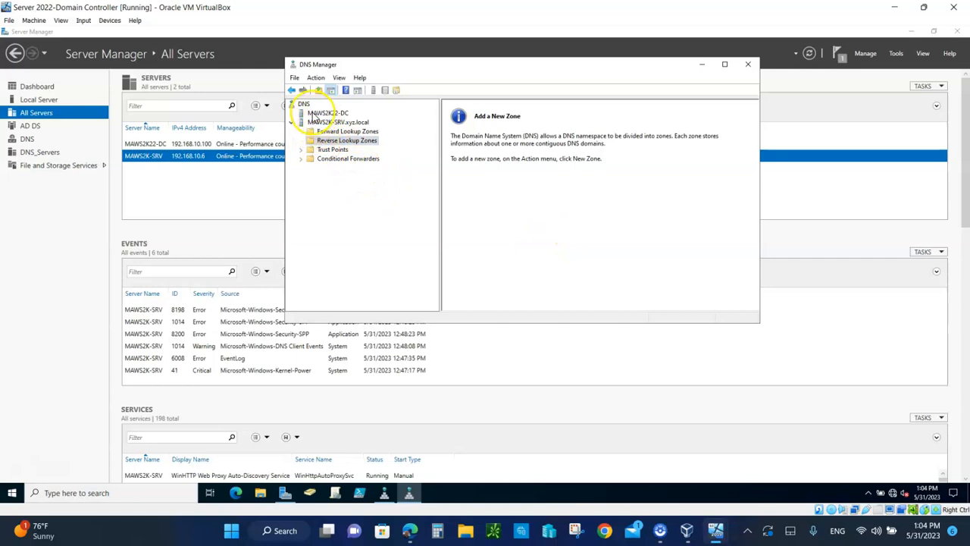
# Step: Compare the xyz.local zone records on MAWS2K22-DC with the forward lookup zones of MAWS2K-SRV, and close DNS Manager
pyautogui.click(315, 113)
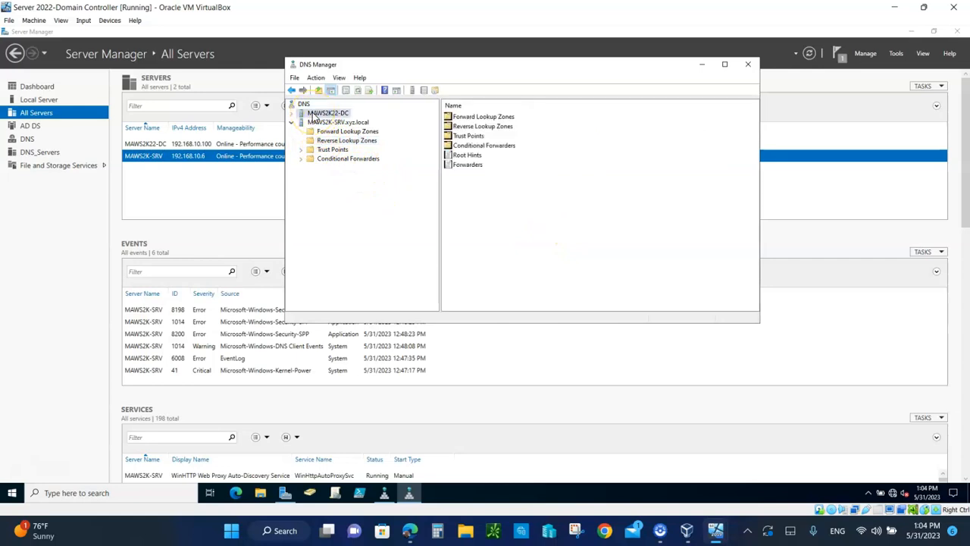
pyautogui.doubleClick(484, 117)
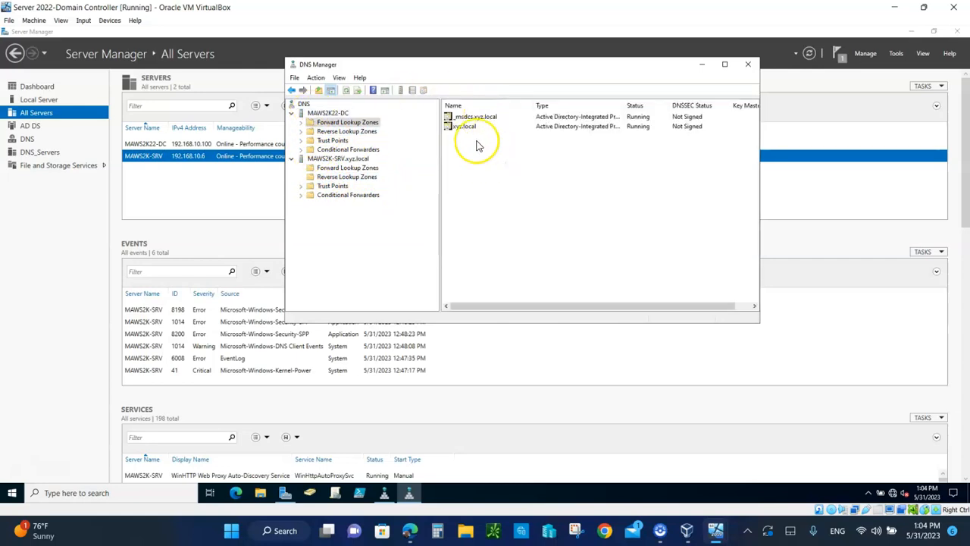
pyautogui.doubleClick(462, 127)
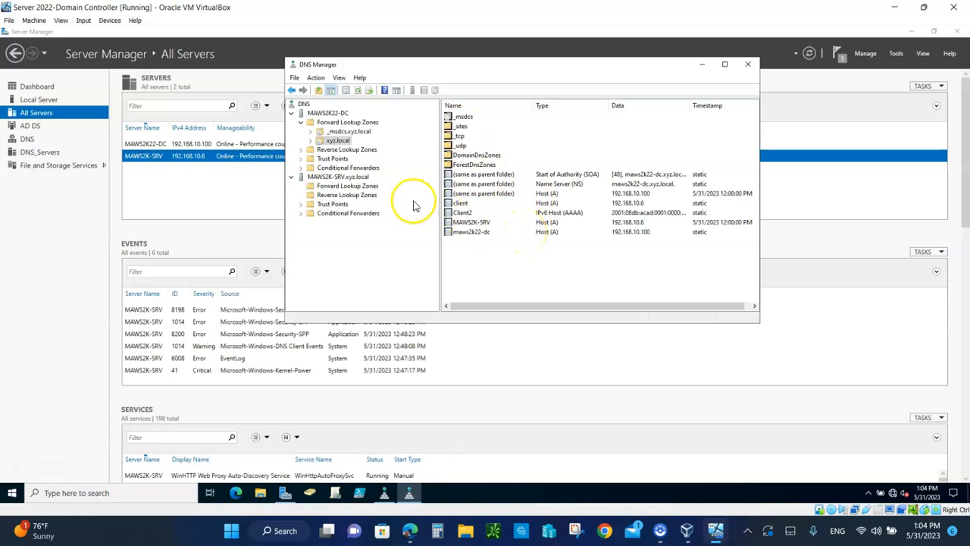
pyautogui.click(355, 186)
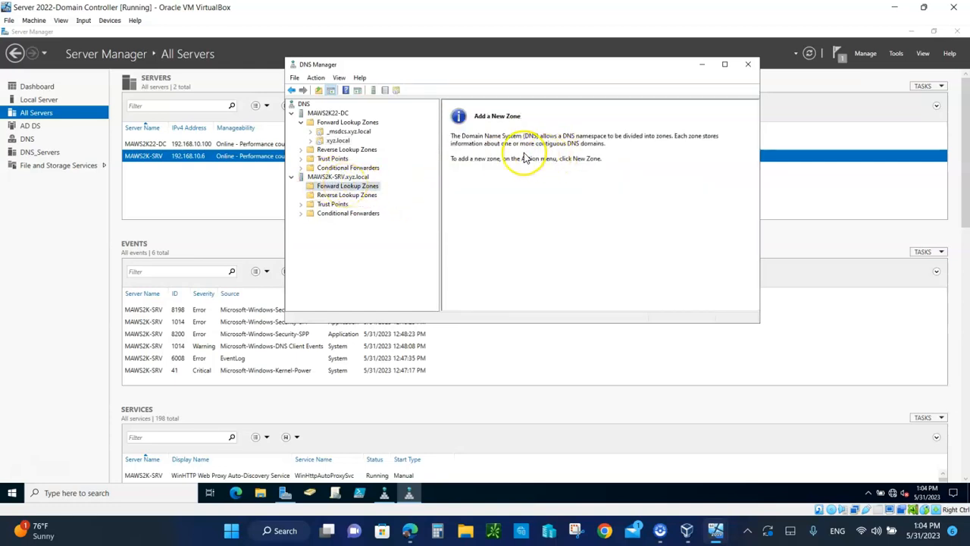
pyautogui.click(339, 188)
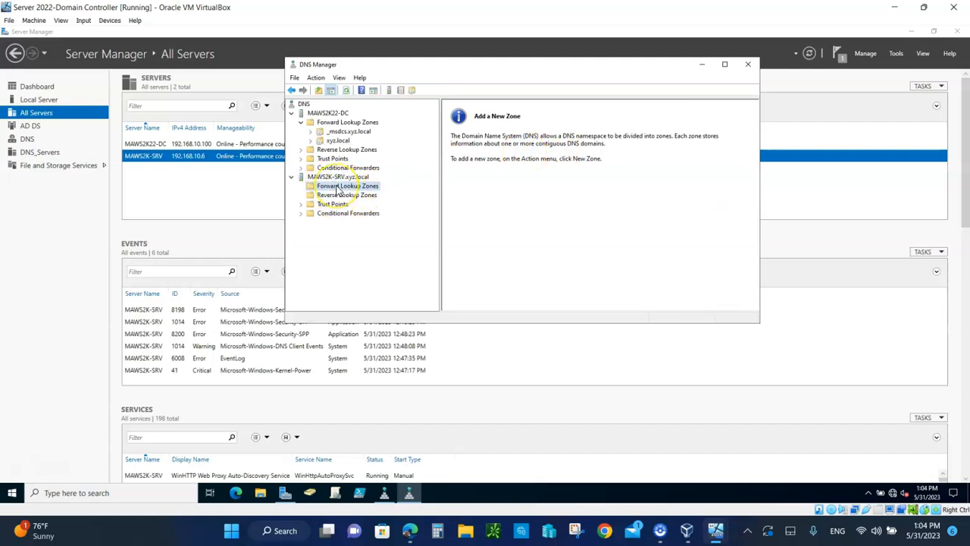
pyautogui.click(335, 141)
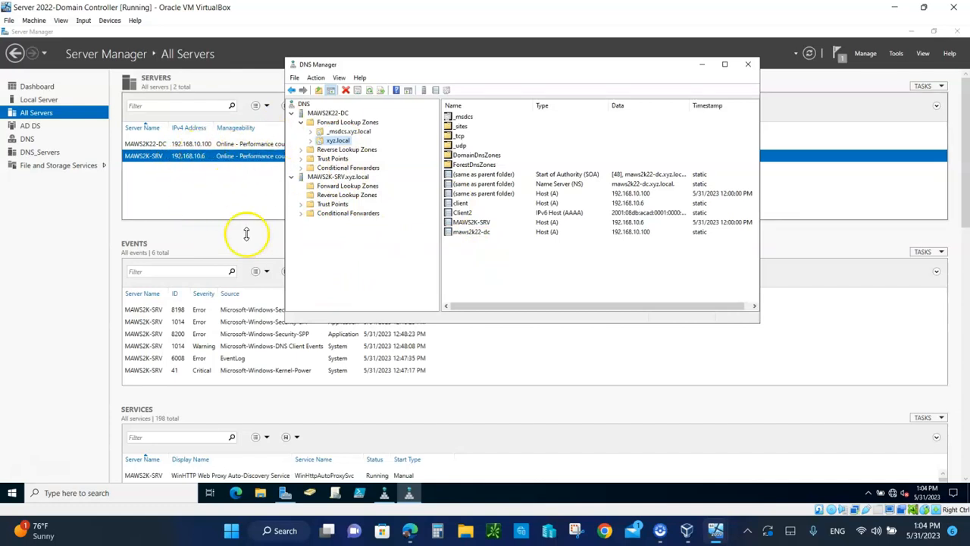
pyautogui.click(748, 68)
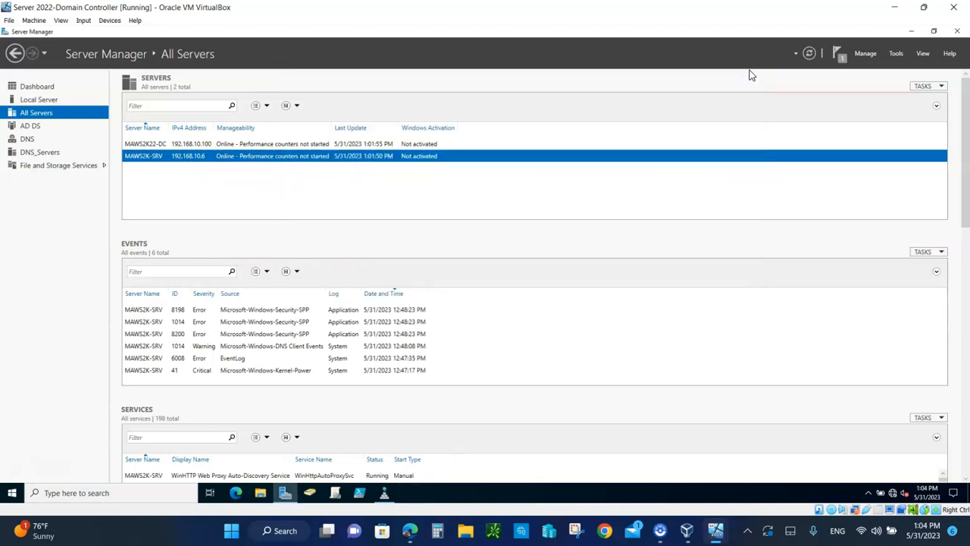